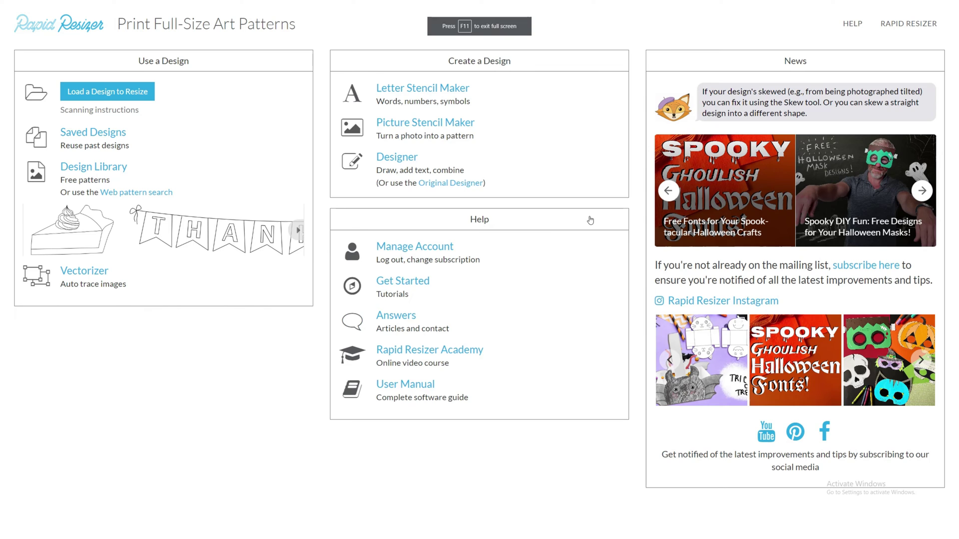
- Open the Designer and draw two freehand curves meeting at a tip, forming a leaf outline about 8 inches tall
left_click(369, 156)
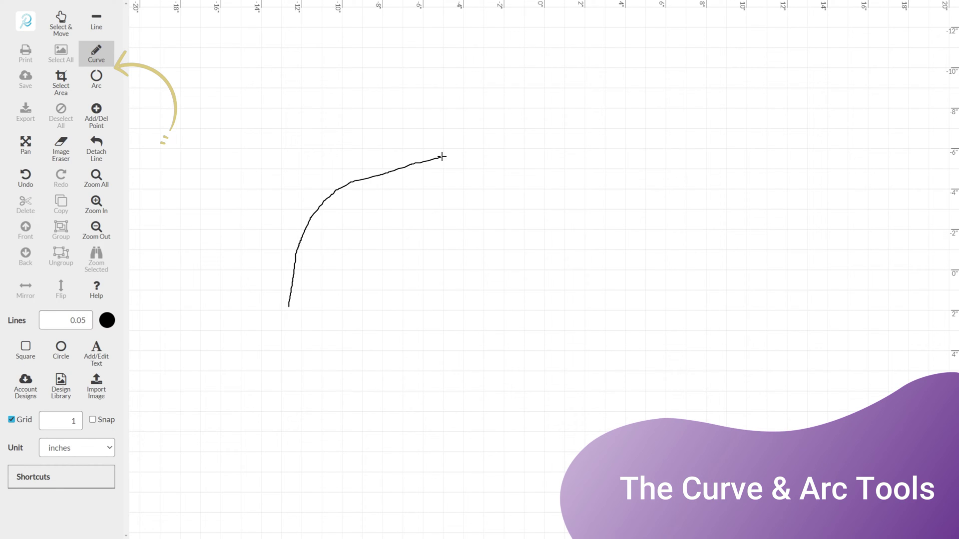
left_click_drag(442, 157, 445, 150)
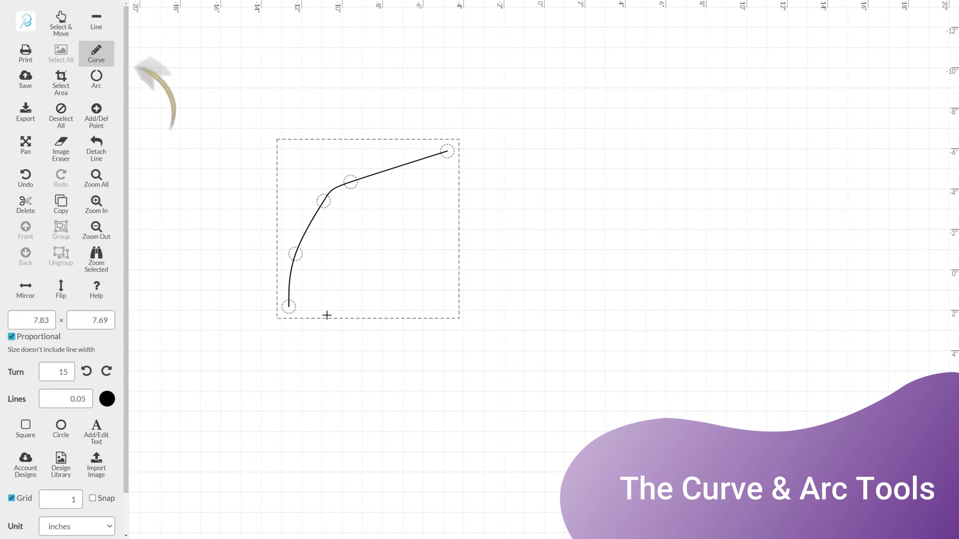
left_click_drag(326, 315, 341, 309)
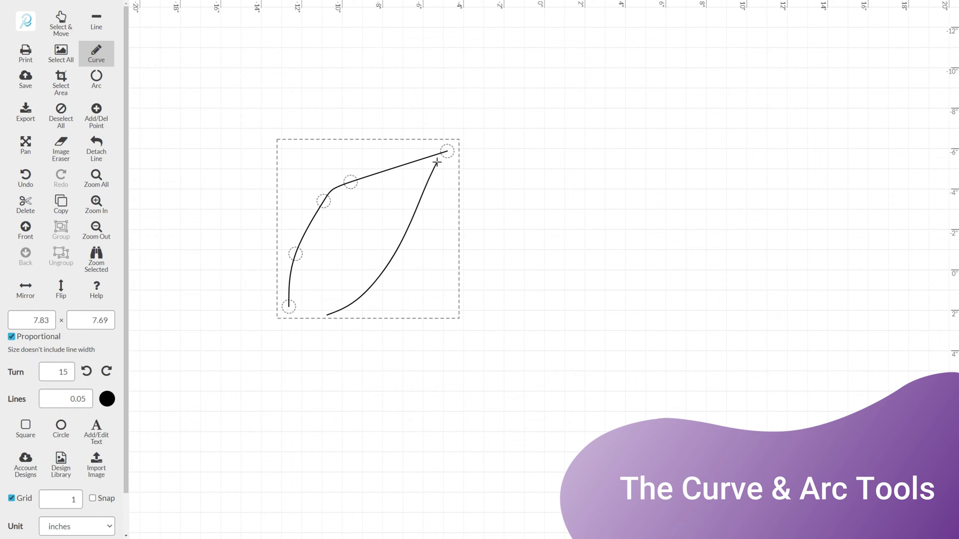
left_click_drag(446, 151, 446, 152)
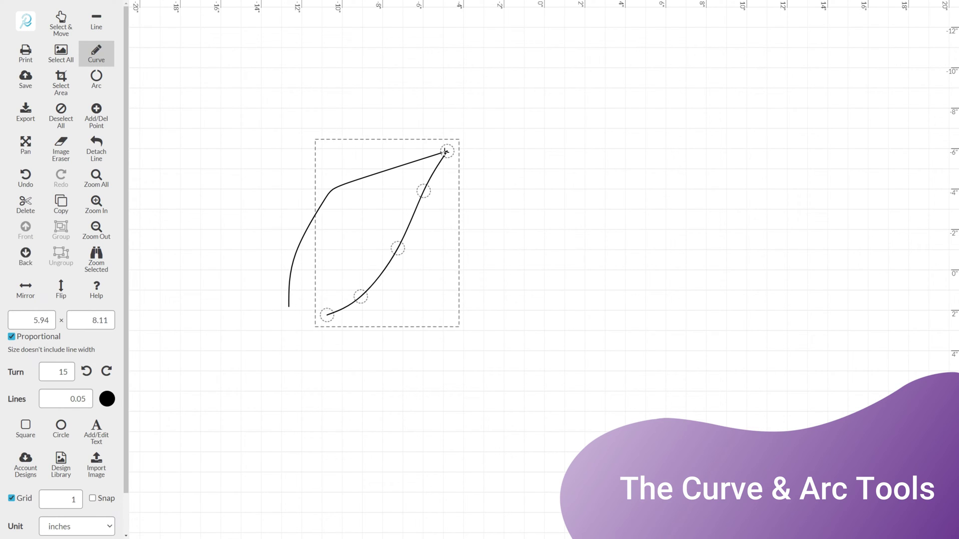
- Draw an arc as the leaf's center vein and smooth the upper outline curve by moving its points
left_click(100, 83)
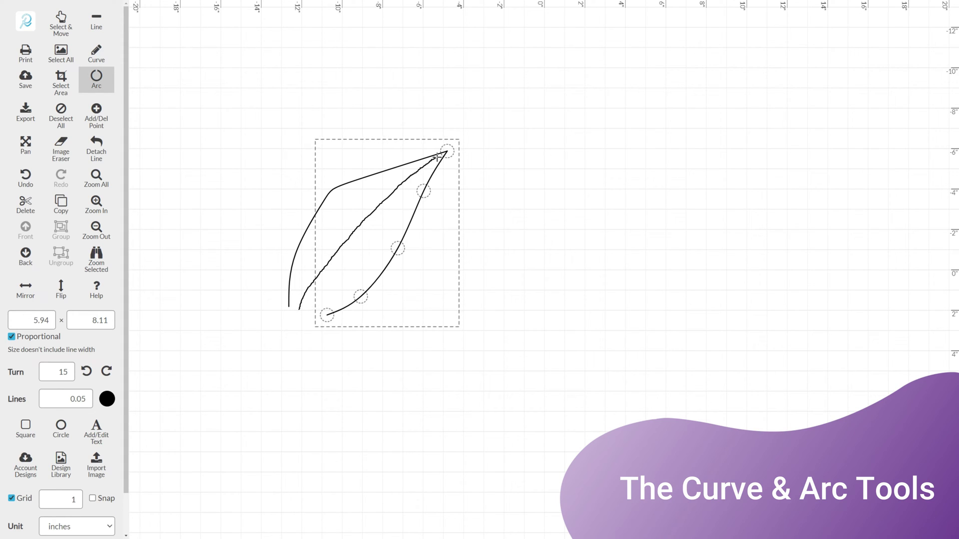
left_click(67, 25)
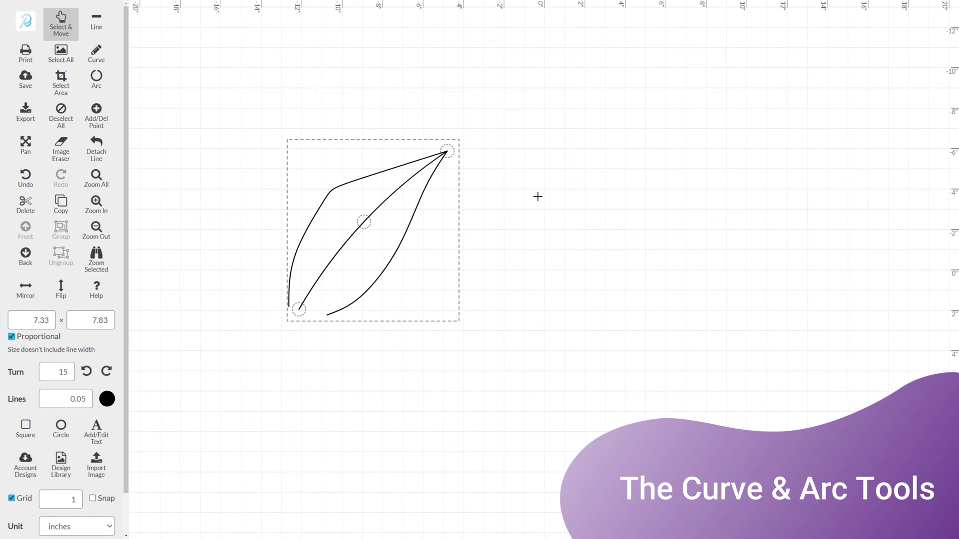
left_click(352, 181)
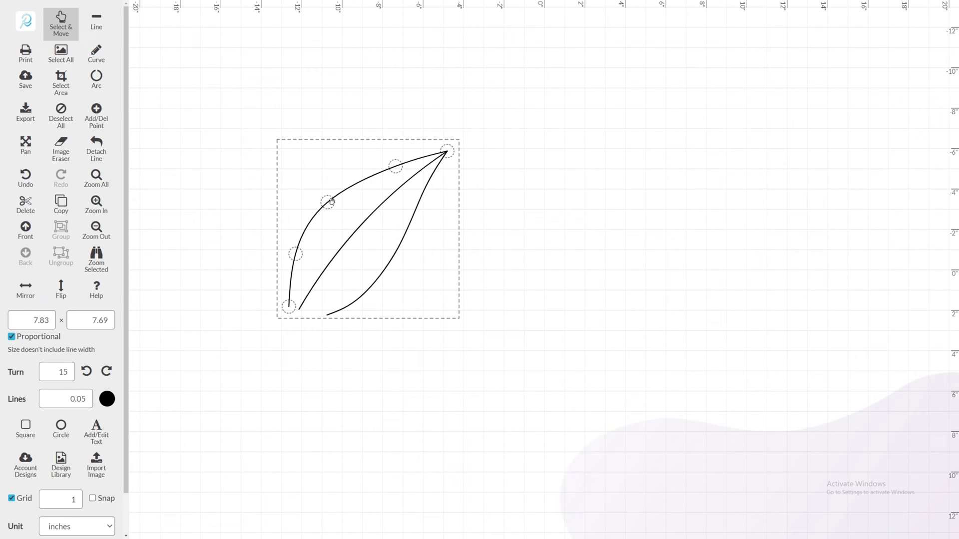
left_click(225, 198)
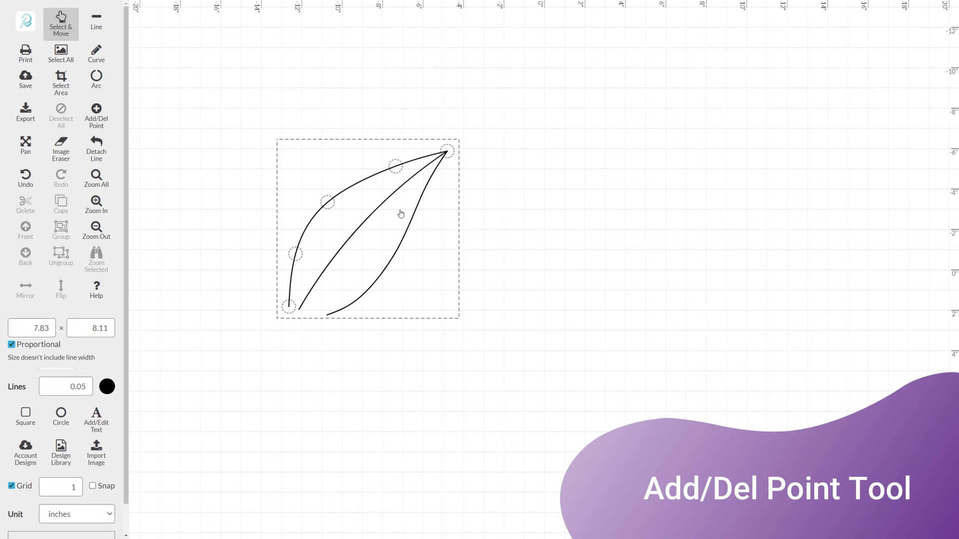
- Remove a curve point from the leaf's upper outline and reposition the remaining middle point to keep the edge smooth
left_click(367, 179)
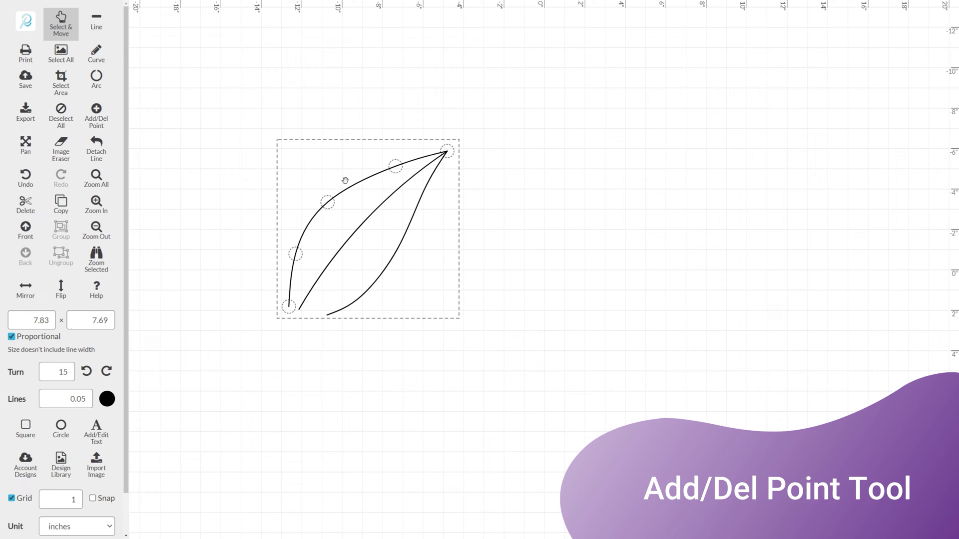
left_click(107, 121)
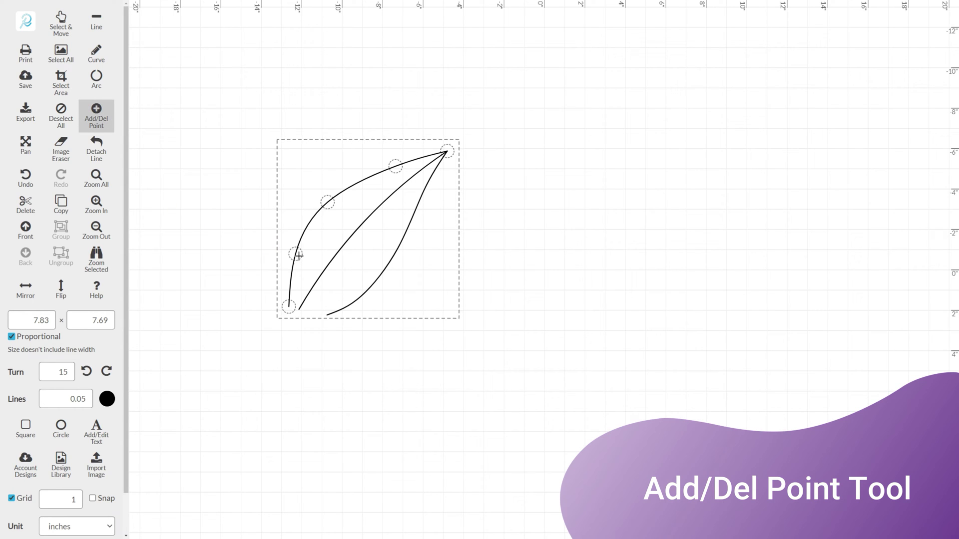
left_click(61, 21)
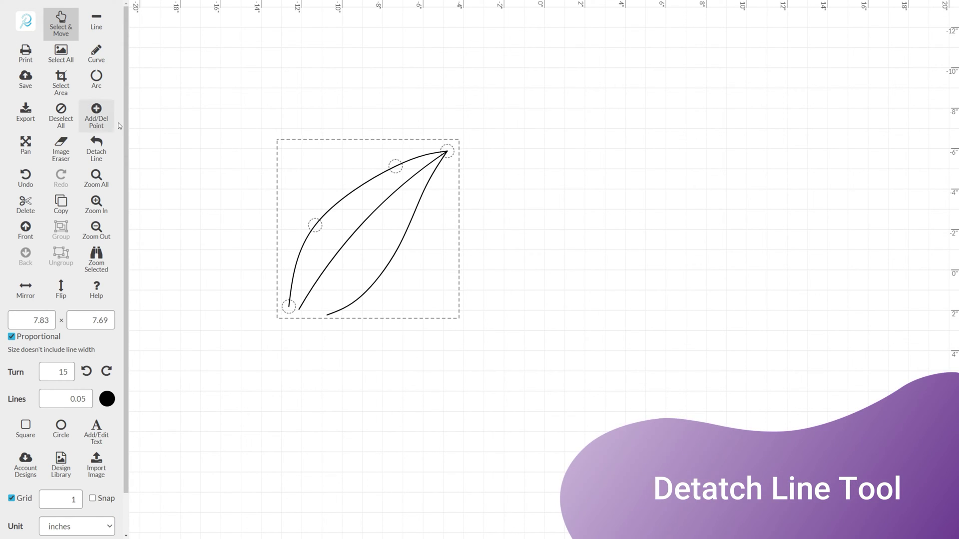
left_click(91, 150)
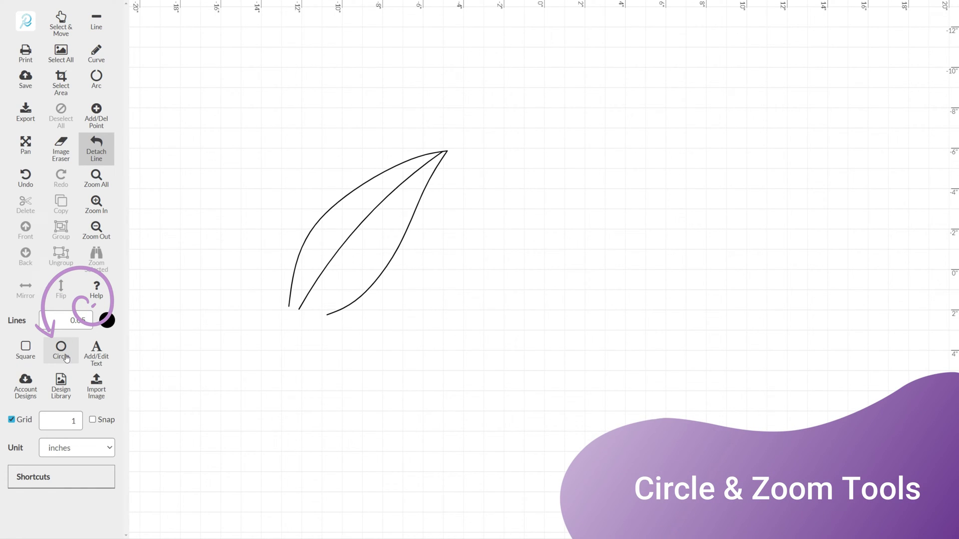
- Draw a small circle about 0.5 inch across near the leaf and place a copy diagonally against it
left_click(61, 349)
left_click_drag(635, 177, 501, 314)
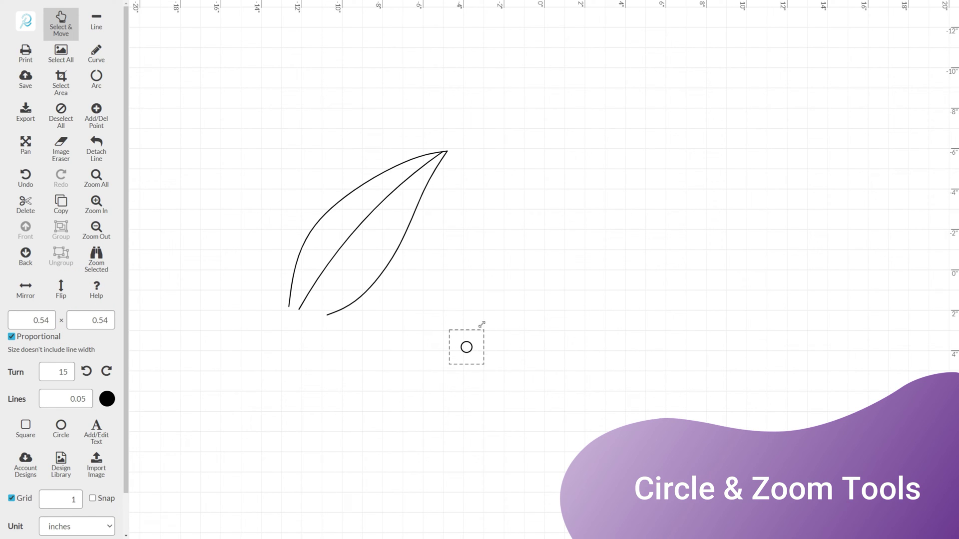
key("ctrl+v")
left_click_drag(554, 295, 501, 322)
- Copy the 0.51-inch circle and position the third one so it touches the other two
left_click(101, 257)
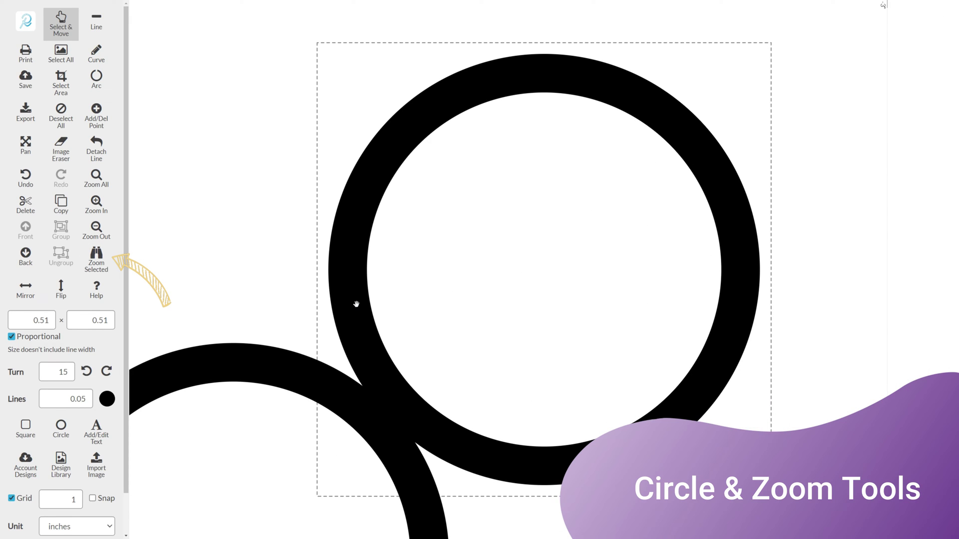
left_click(224, 108)
scroll(237, 120, "down", 6)
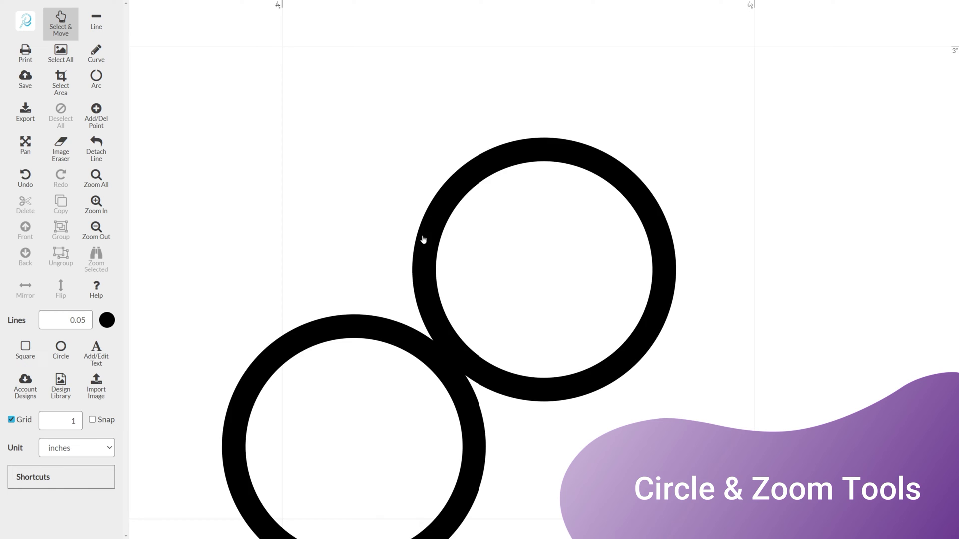
scroll(504, 218, "down", 1)
left_click(558, 215)
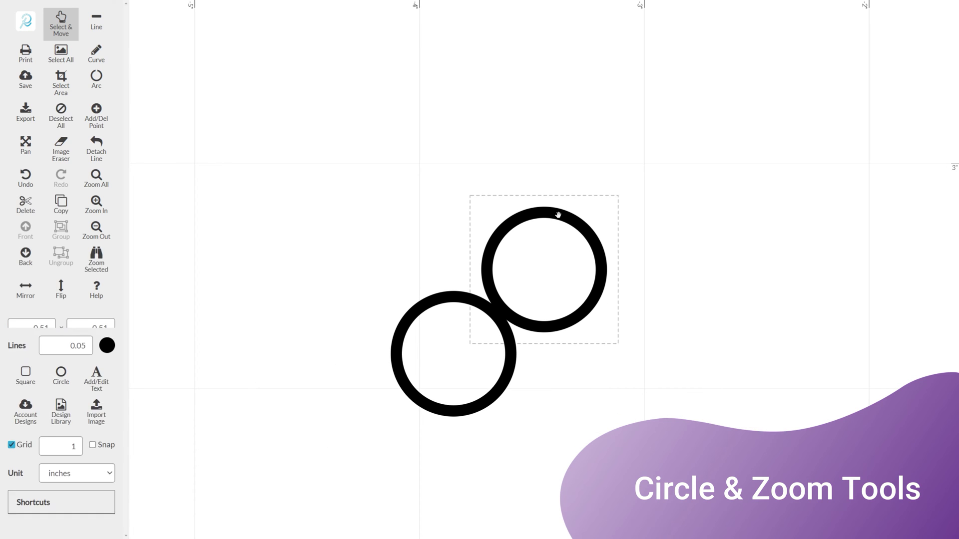
key("ctrl+c")
key("ctrl+v")
left_click_drag(617, 305, 619, 398)
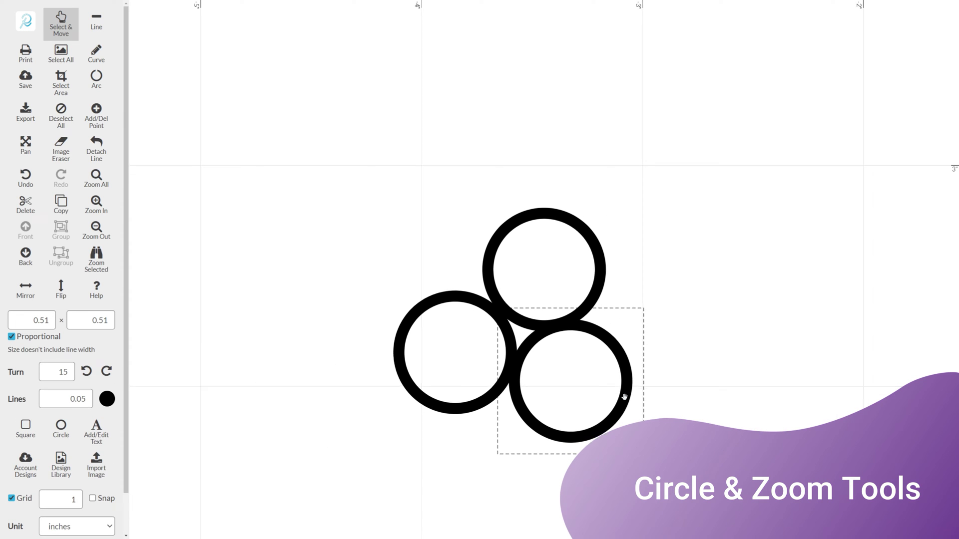
- Paste four more circles and arrange them around the central one to complete a seven-circle cluster
scroll(622, 398, "down", 5)
scroll(547, 358, "down", 1)
key("ctrl+c")
key("ctrl+v")
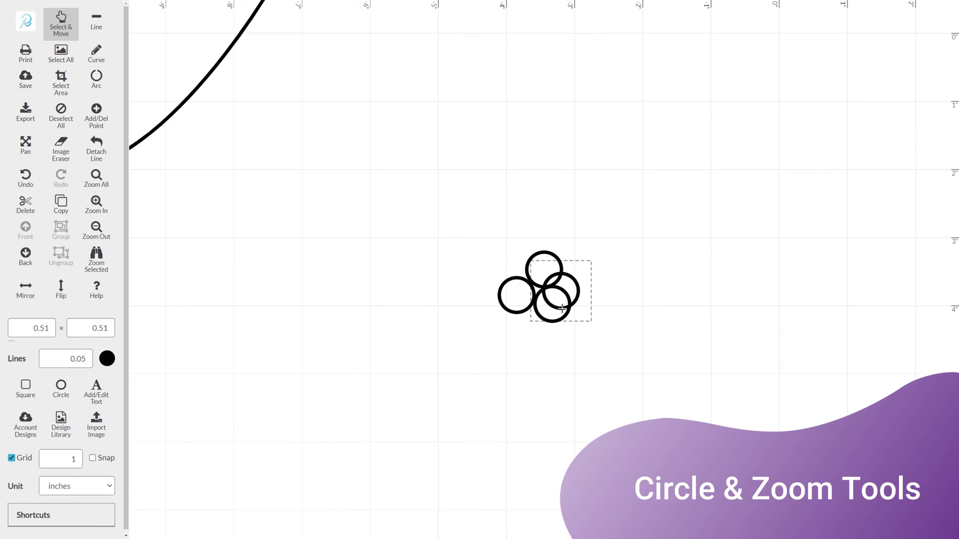
left_click_drag(563, 288, 530, 327)
left_click(624, 345)
key("ctrl+v")
left_click_drag(570, 294, 608, 321)
key("ctrl+v")
key("ctrl+v")
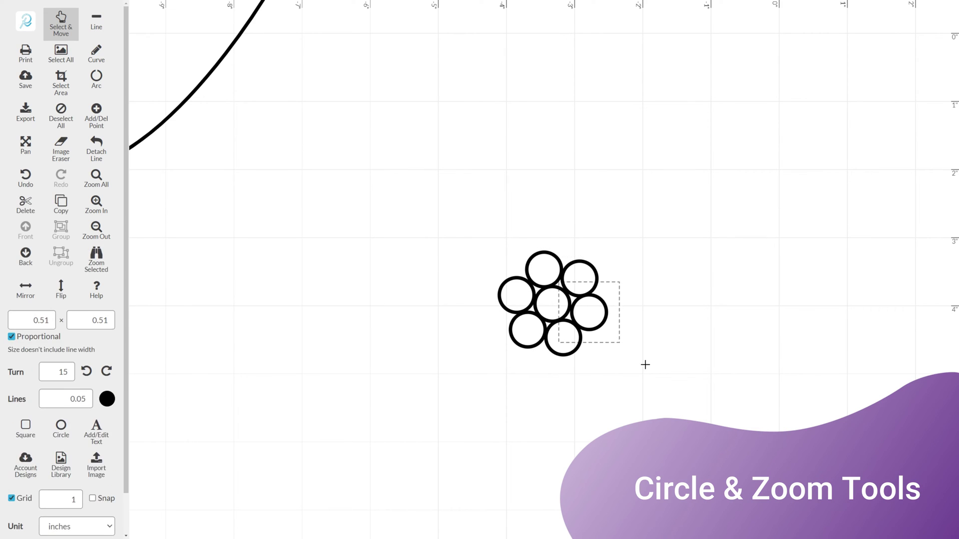
left_click(644, 365)
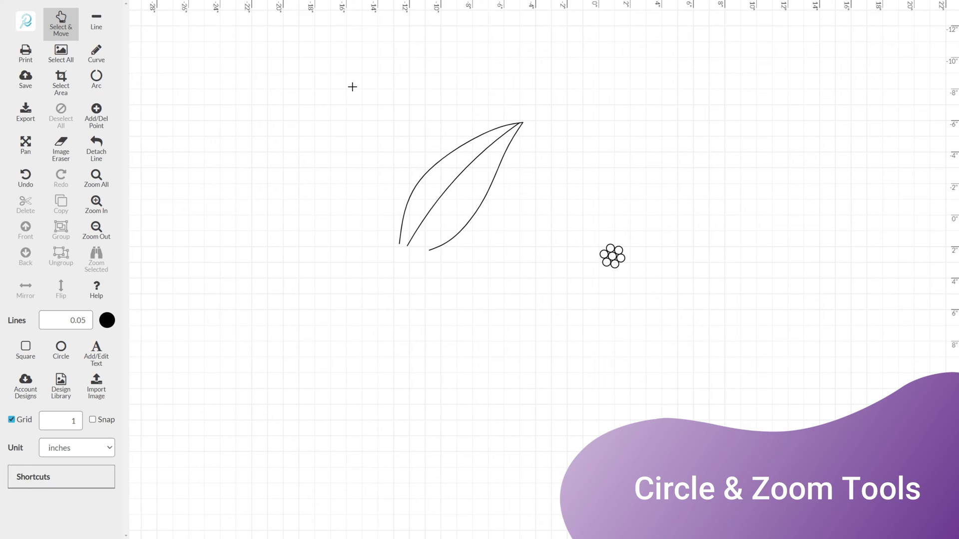
- Duplicate the whole leaf, flip the copy vertically, and place it directly below the original
left_click_drag(352, 87, 543, 312)
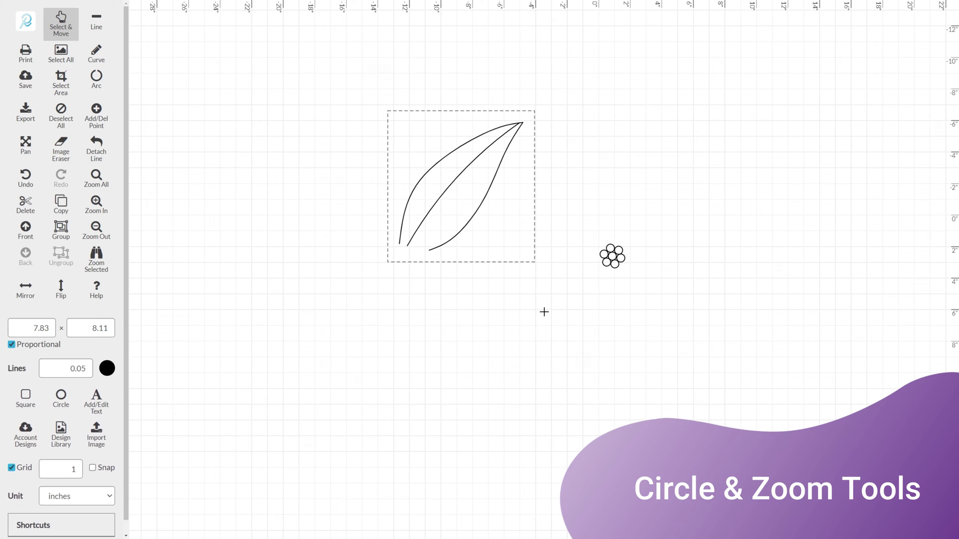
key("ctrl+c")
key("ctrl+v")
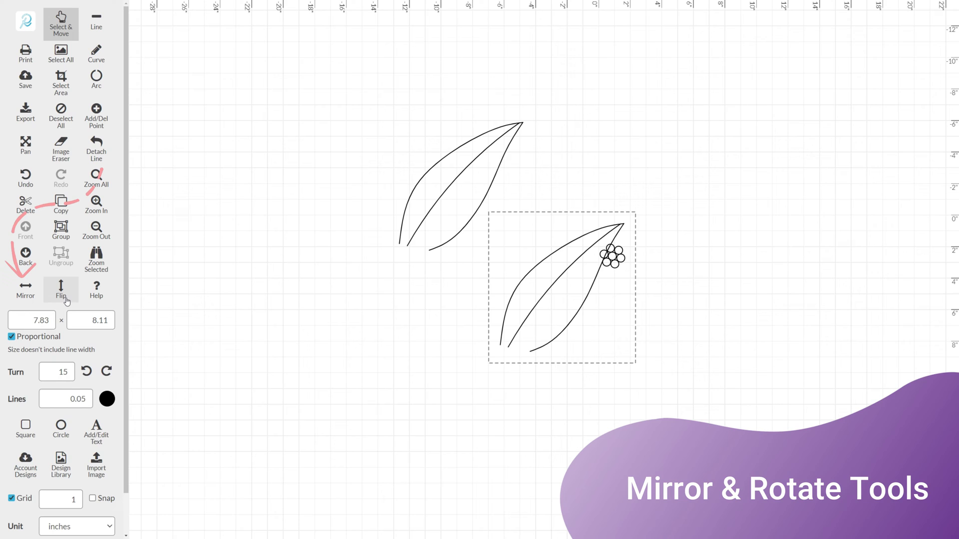
left_click(67, 302)
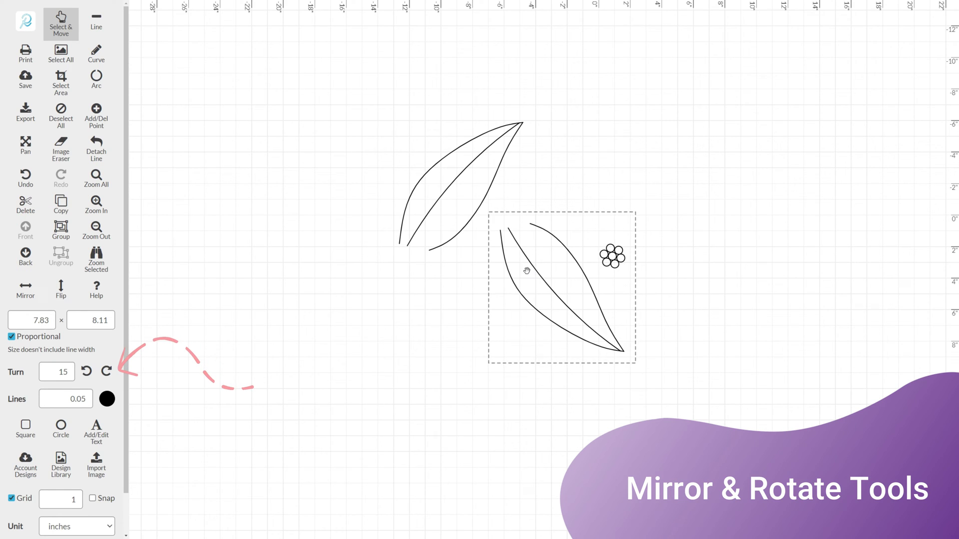
left_click_drag(536, 259, 437, 322)
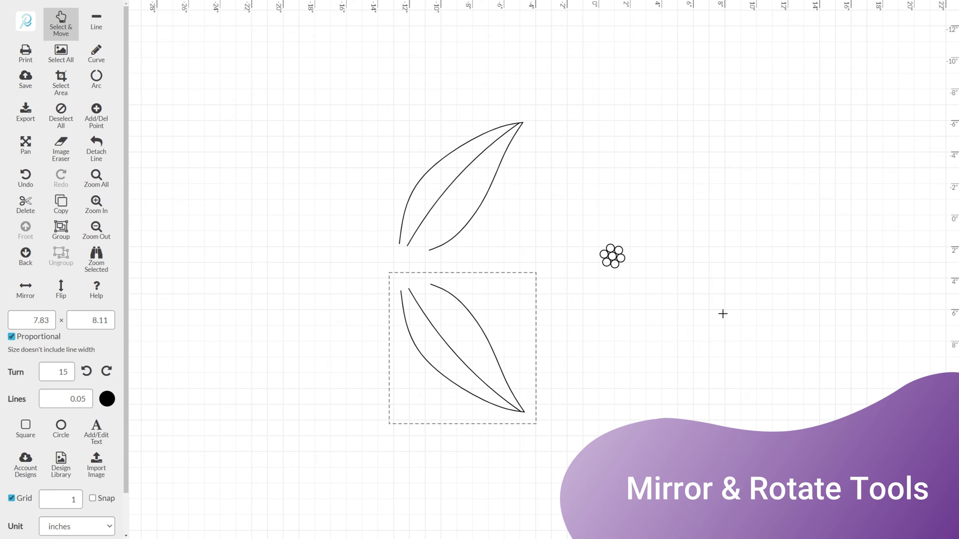
- Select the whole circle cluster and move it well away to the right of the leaves
left_click(578, 220)
left_click(612, 256)
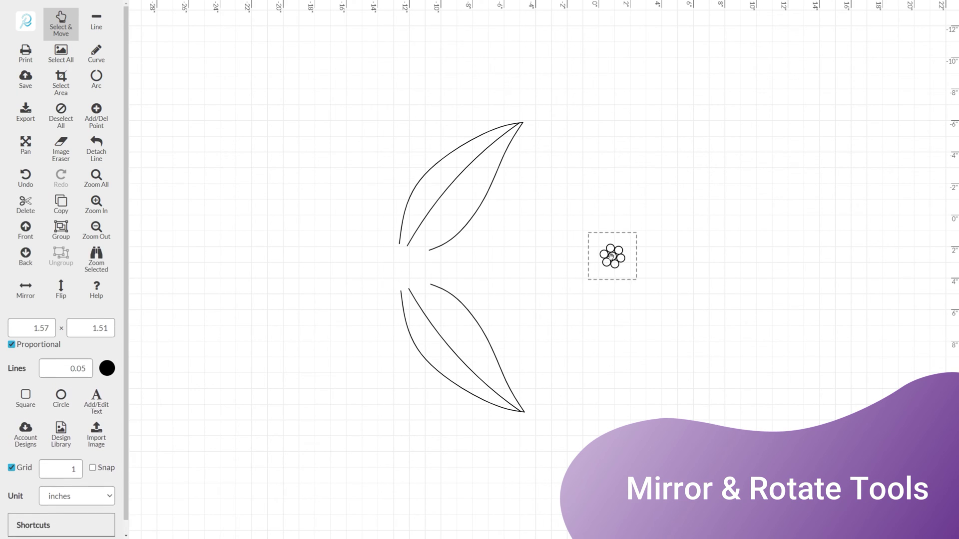
left_click_drag(613, 257, 760, 277)
- Duplicate the flipped leaf, rotate the copy counterclockwise in turns of 5 until horizontal, and place it between the two leaves
left_click_drag(593, 460, 363, 268)
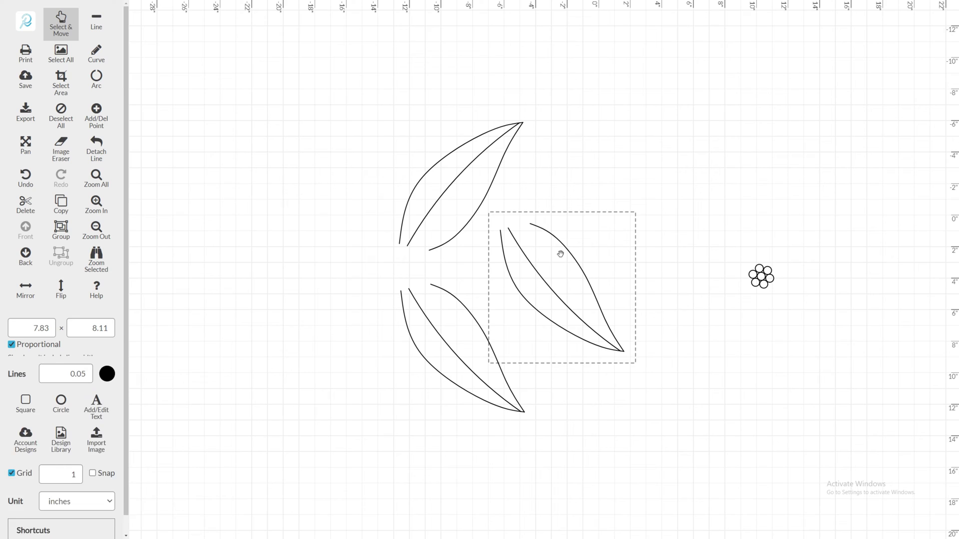
left_click(64, 366)
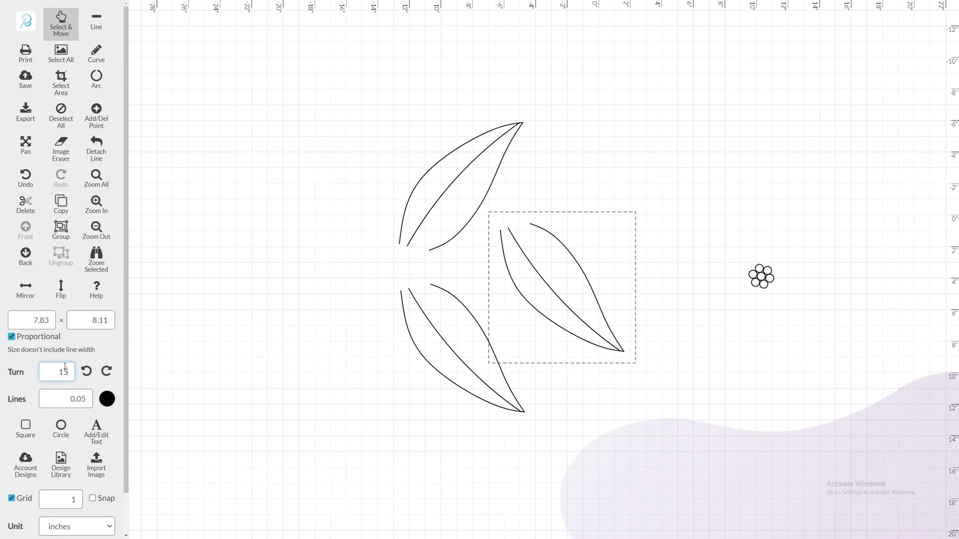
key("BackSpace")
left_click(87, 371)
left_click(87, 371)
left_click(86, 371)
left_click(86, 371)
left_click(86, 371)
left_click_drag(531, 284, 465, 273)
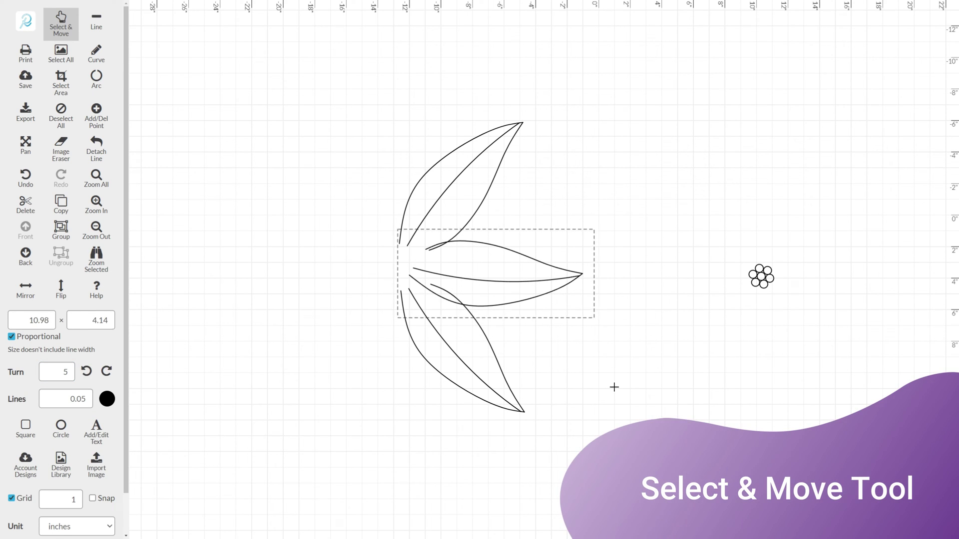
- Move the base ends of the upper and lower leaves' outer edges to one shared point
left_click(767, 318)
scroll(489, 326, "up", 3)
left_click(333, 232)
left_click_drag(332, 233, 330, 268)
left_click(297, 269)
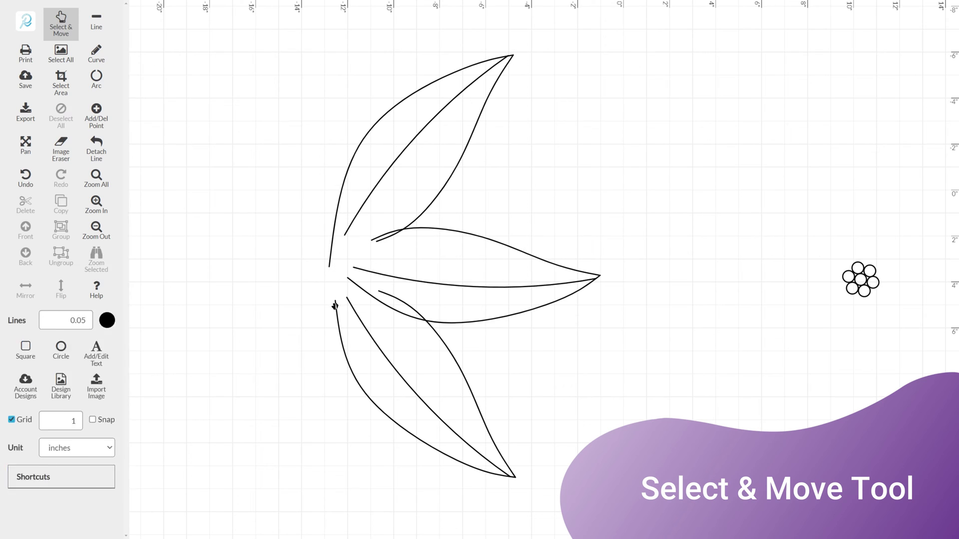
left_click(335, 303)
left_click_drag(334, 303, 329, 267)
left_click(295, 267)
- Connect the base ends of the middle leaf's outline curves to the joined outer edges of the other leaves
left_click(368, 241)
left_click_drag(368, 242, 388, 241)
left_click(305, 266)
left_click(349, 279)
left_click(460, 199)
left_click(378, 242)
- Add a curve point to the middle leaf's upper edge and delete the end point of the lower leaf's inner edge
left_click(96, 115)
left_click(460, 232)
left_click(389, 239)
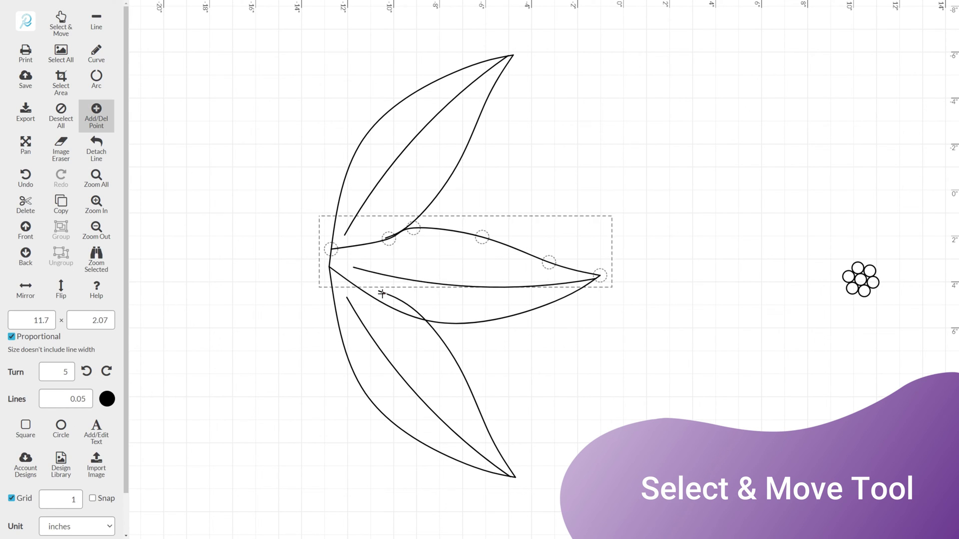
left_click(379, 291)
- Adjust the ends of the upper and lower leaves' inner edges so they meet the middle leaf's outline
left_click(61, 23)
left_click(405, 234)
left_click(405, 234)
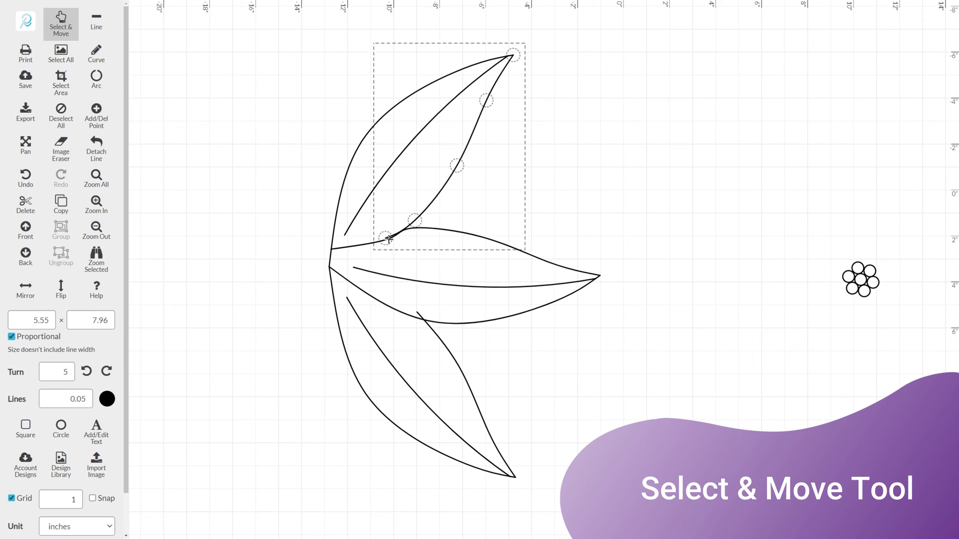
left_click(411, 318)
scroll(432, 310, "up", 3)
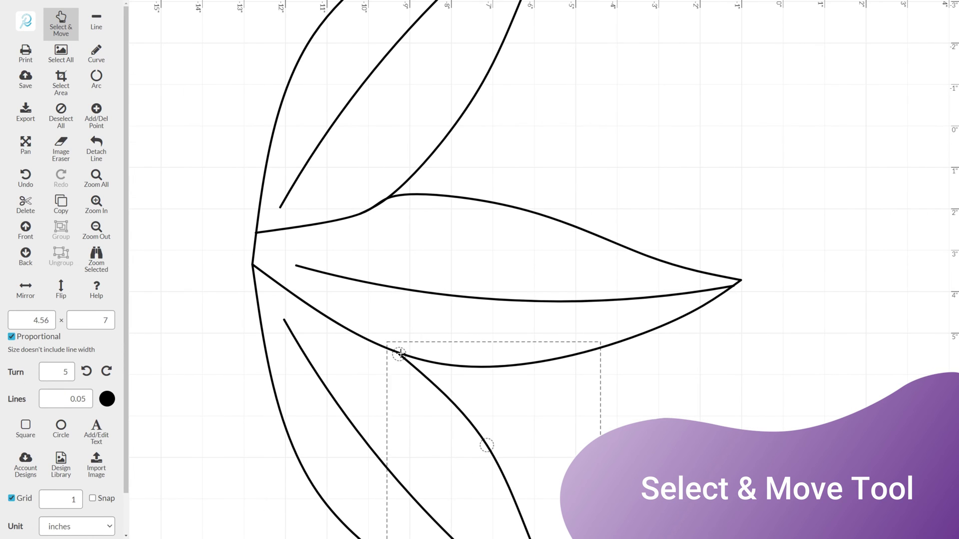
- Extend the center veins of all three leaves to the common base
left_click_drag(280, 319, 252, 264)
left_click_drag(280, 207, 257, 232)
left_click_drag(296, 266, 254, 252)
left_click(308, 248)
scroll(629, 306, "down", 3)
scroll(728, 332, "up", 1)
scroll(796, 257, "right", 2)
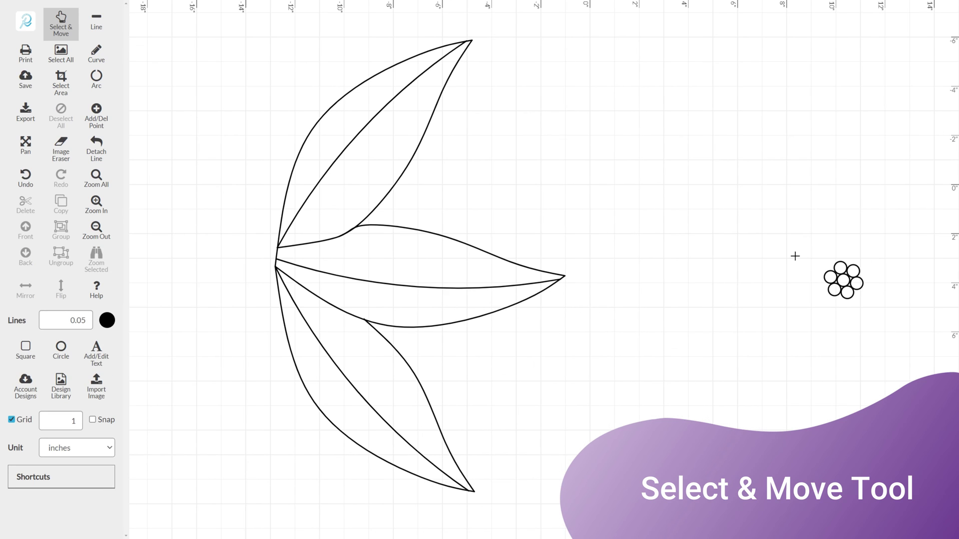
- Move four circles from the cluster to the gaps beside the middle leaf, two above it and two below it
left_click(378, 219)
left_click_drag(847, 292, 362, 319)
left_click(371, 324)
left_click(369, 324)
left_click(698, 309)
left_click_drag(847, 270, 378, 207)
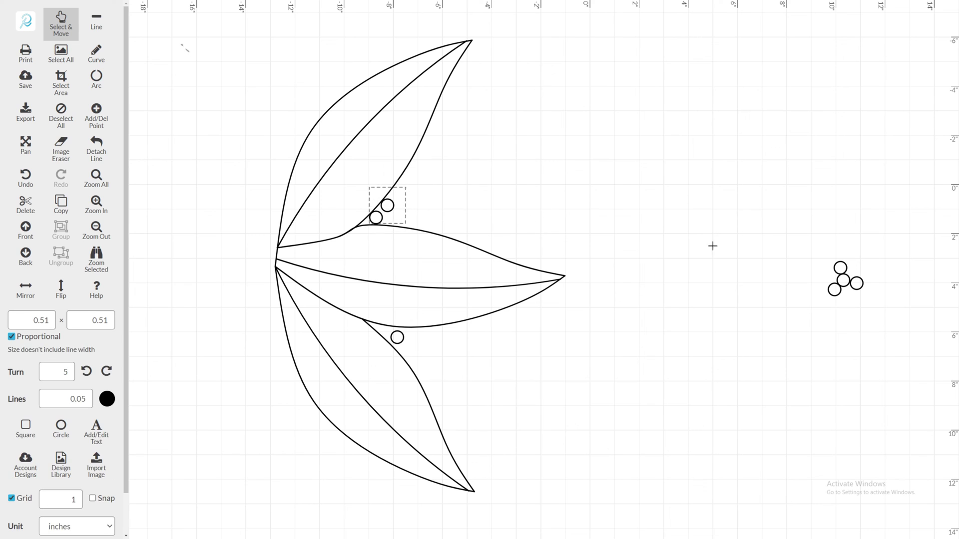
left_click_drag(843, 280, 406, 349)
- Draw two arcs as partly hidden berries, one in each gap beside the middle leaf, ending at the leaf's outline
left_click(97, 80)
left_click_drag(380, 224, 393, 226)
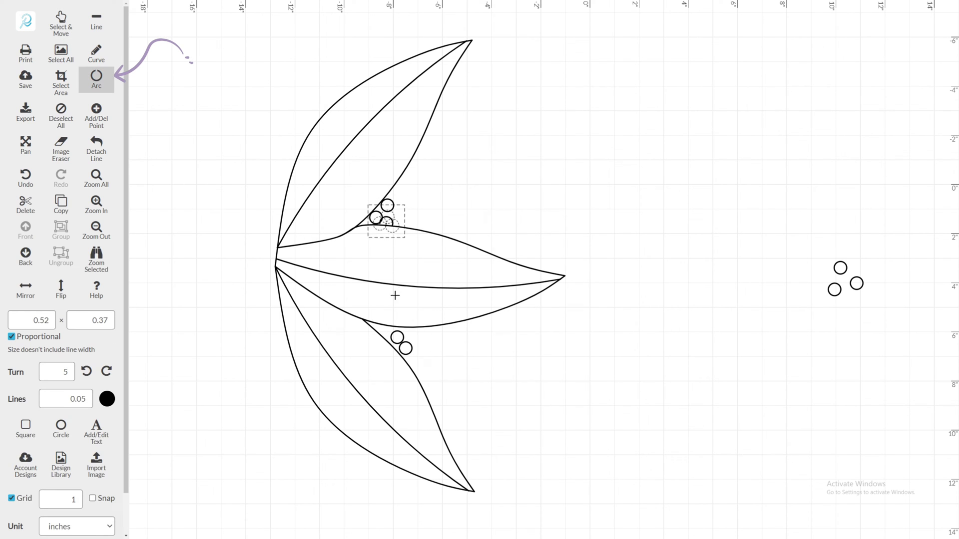
left_click(62, 36)
left_click(429, 428)
scroll(381, 390, "up", 3)
left_click_drag(381, 389, 477, 389)
left_click(421, 351)
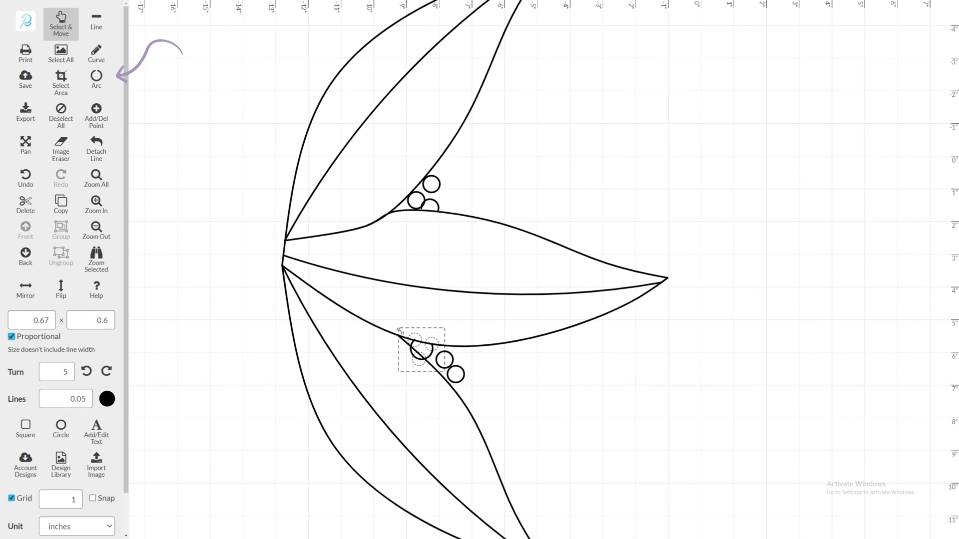
mouse_move(421, 351)
left_mouse_down()
mouse_move(428, 356)
mouse_move(422, 344)
left_mouse_up()
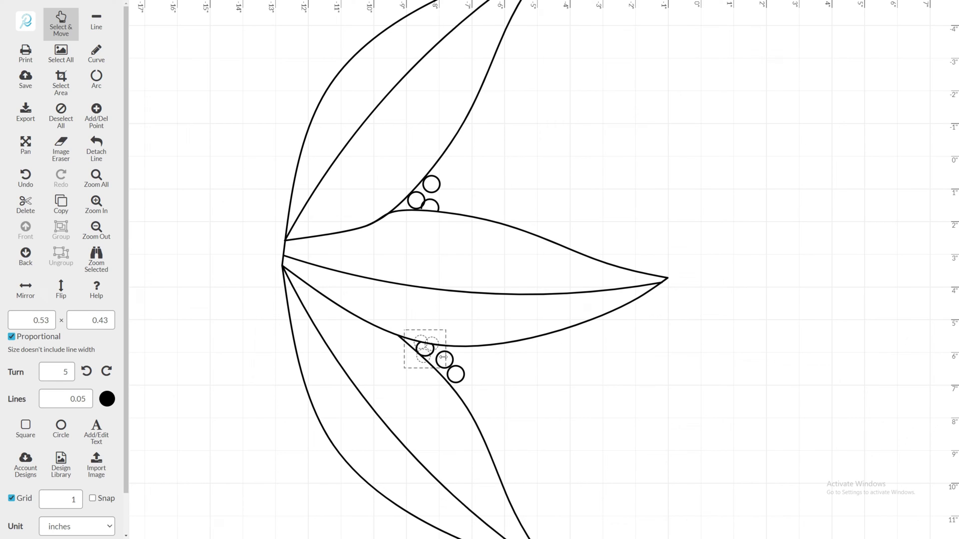
left_click(421, 208)
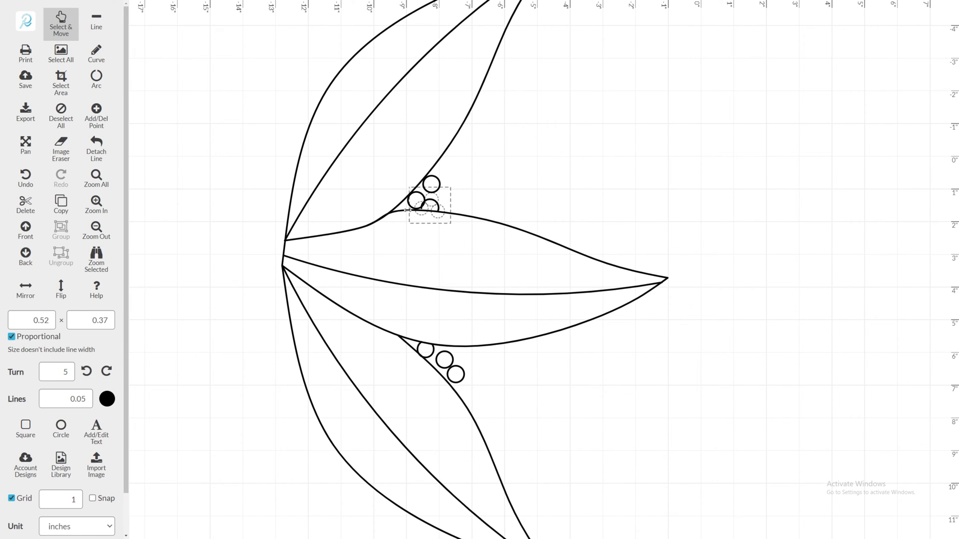
left_click(537, 209)
scroll(539, 215, "down", 5)
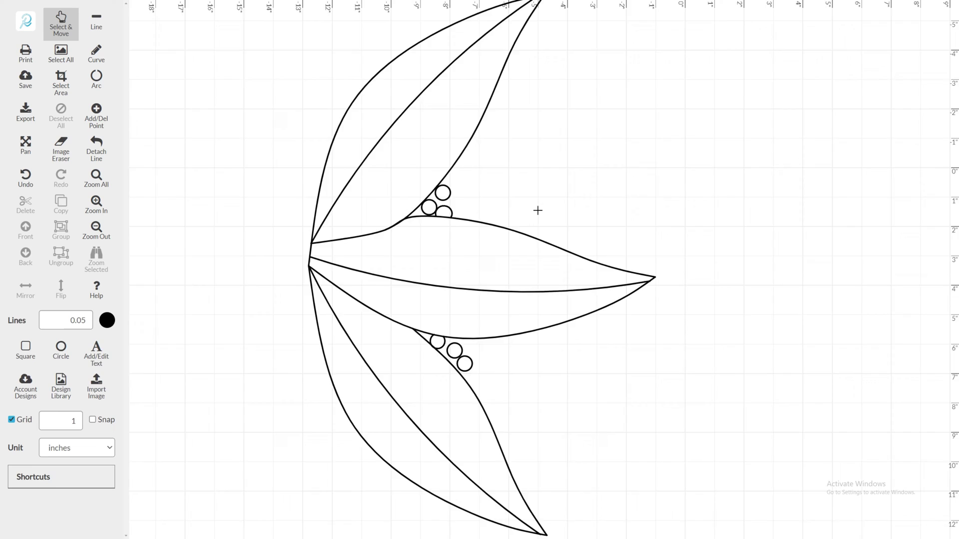
- Duplicate the lower leaf and place the copy, turned toward horizontal, in the gap between the middle and lower leaves
left_click(530, 250)
left_click_drag(579, 488, 402, 272)
key("ctrl+c")
key("ctrl+v")
left_click_drag(435, 323, 656, 394)
left_click(824, 391)
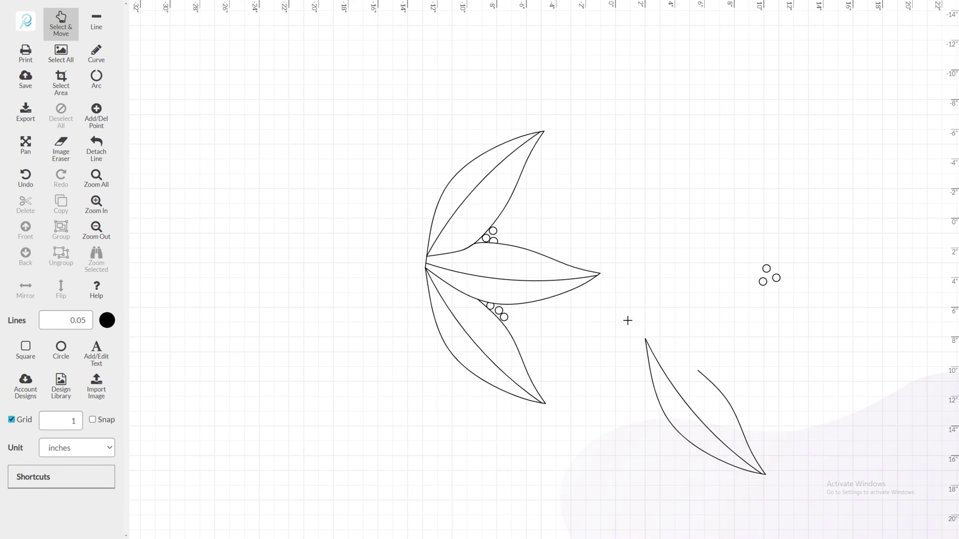
left_click_drag(593, 343, 561, 318)
left_click(616, 390)
- Delete the base-end points of the copied leaf's two edges and shorten its upper edge to the middle leaf's outline
left_click(96, 116)
left_click(451, 296)
left_click(61, 24)
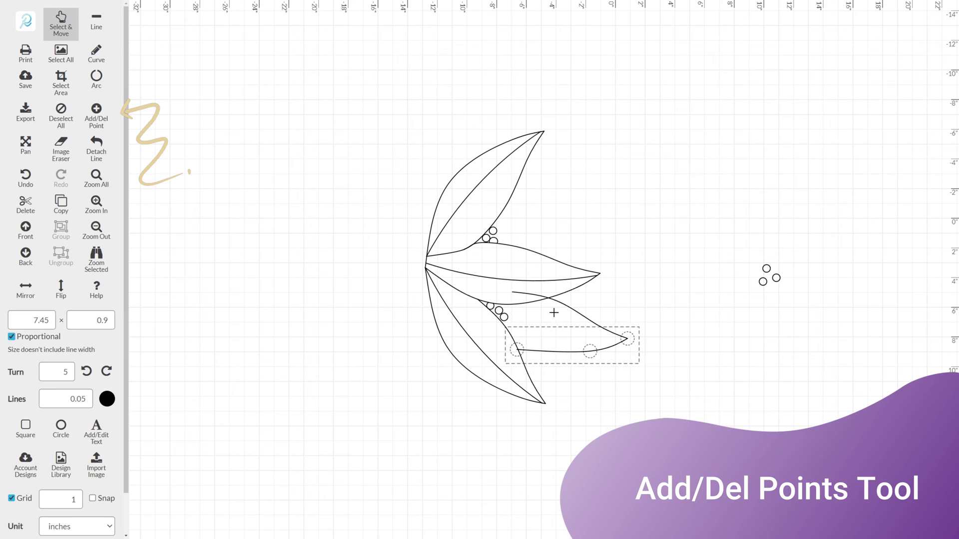
left_click(513, 293)
left_click(96, 115)
left_click(516, 292)
left_click(61, 23)
left_click_drag(559, 304, 548, 298)
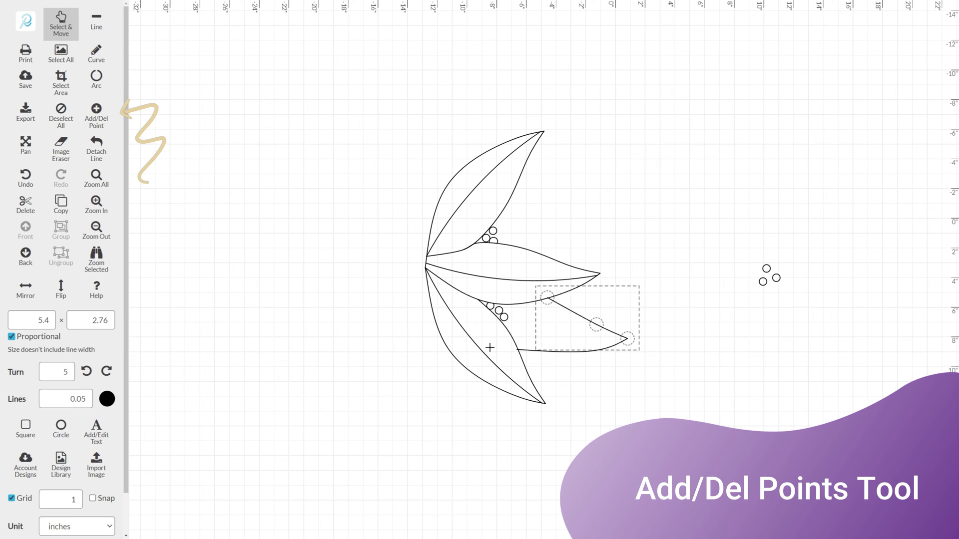
- Fine-tune the copied leaf's edge ends against the lower and middle leaves, and bend its upper edge slightly inward
left_click(490, 347)
scroll(490, 346, "up", 4)
left_click(502, 395)
left_click_drag(502, 395, 503, 393)
left_click(549, 314)
left_click_drag(550, 313, 547, 316)
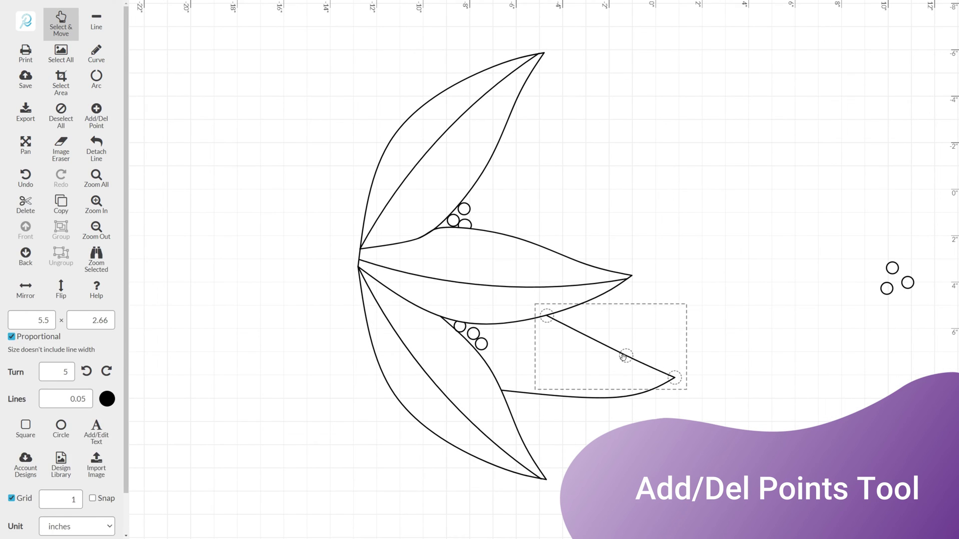
left_click_drag(625, 355, 616, 358)
- Draw a curved center vein in the copied leaf from its tip back to the berries in the lower gap
left_click(225, 106)
left_click(96, 54)
left_click_drag(666, 379, 665, 383)
left_click(102, 120)
left_click(102, 149)
left_click(617, 378)
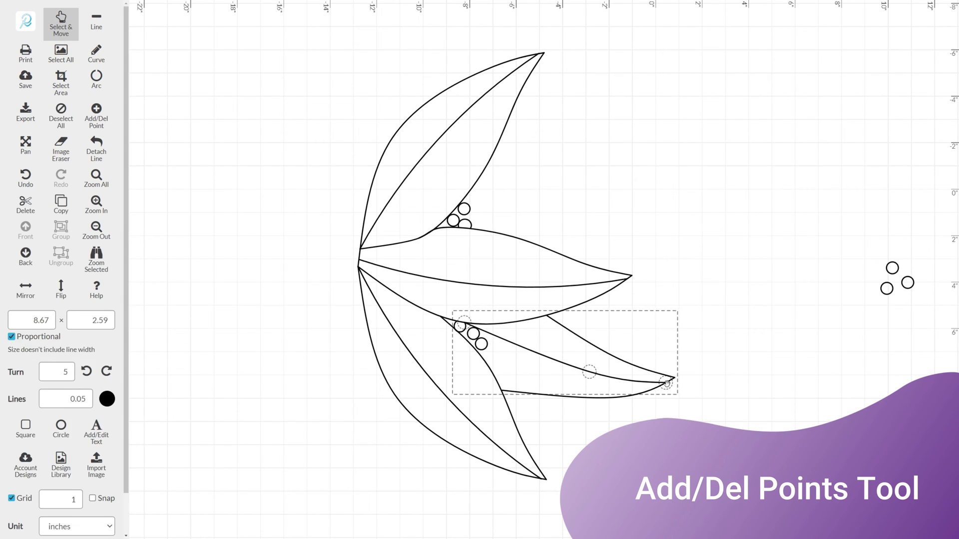
- Duplicate the new small leaf, flip it vertically, and place it between the upper and middle leaves
left_click_drag(706, 454, 458, 293)
left_click(61, 205)
left_click_drag(495, 197, 623, 173)
left_click_drag(575, 127, 624, 214)
key("Delete")
left_click_drag(561, 108, 835, 258)
left_click(73, 288)
left_click_drag(724, 181, 571, 197)
- Adjust the edge and vein ends of the flipped leaf to meet the upper leaf, the middle leaf and the berries
left_click(489, 163)
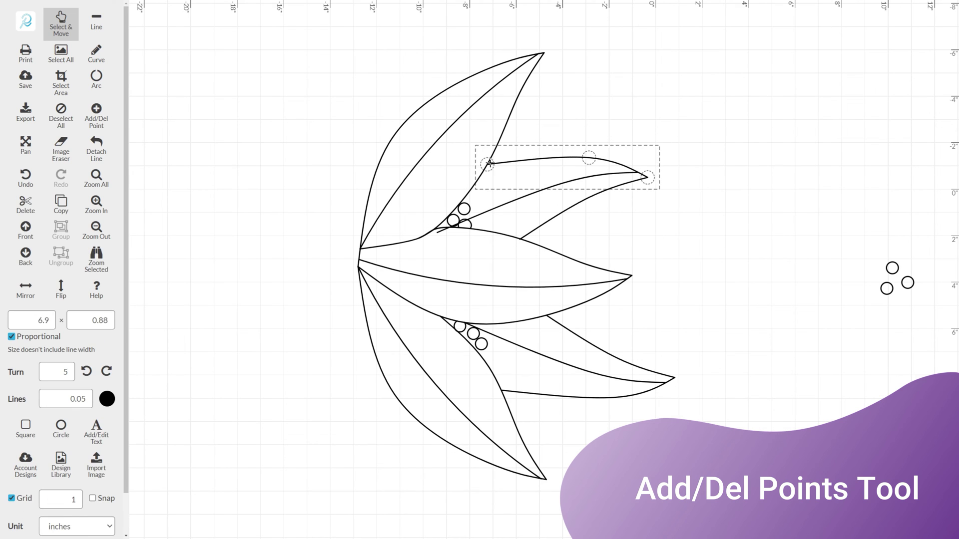
left_click_drag(520, 239, 456, 220)
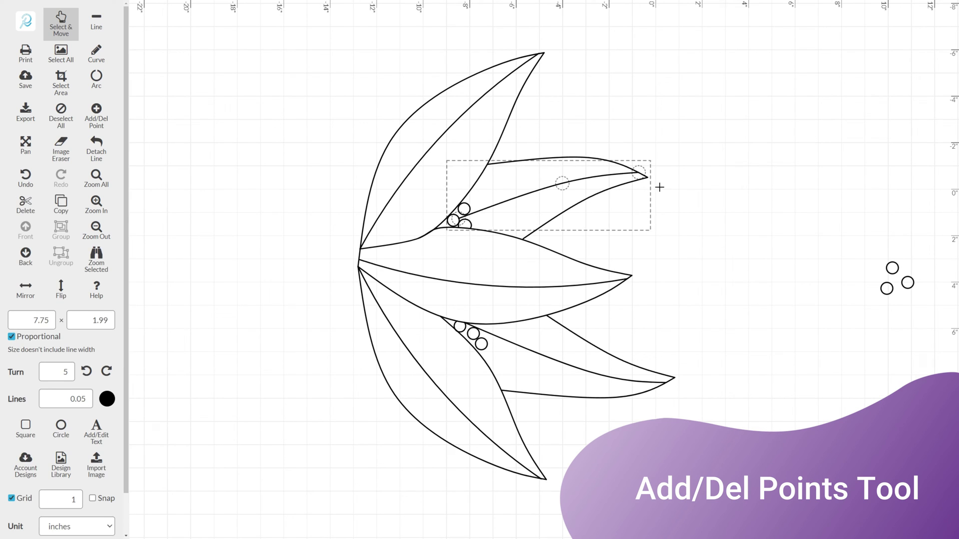
left_click(574, 205)
left_click_drag(523, 239, 521, 239)
left_click(415, 196)
- Add a short line beside the berries in the upper gap and delete the three spare circles away from the leaves
key("l")
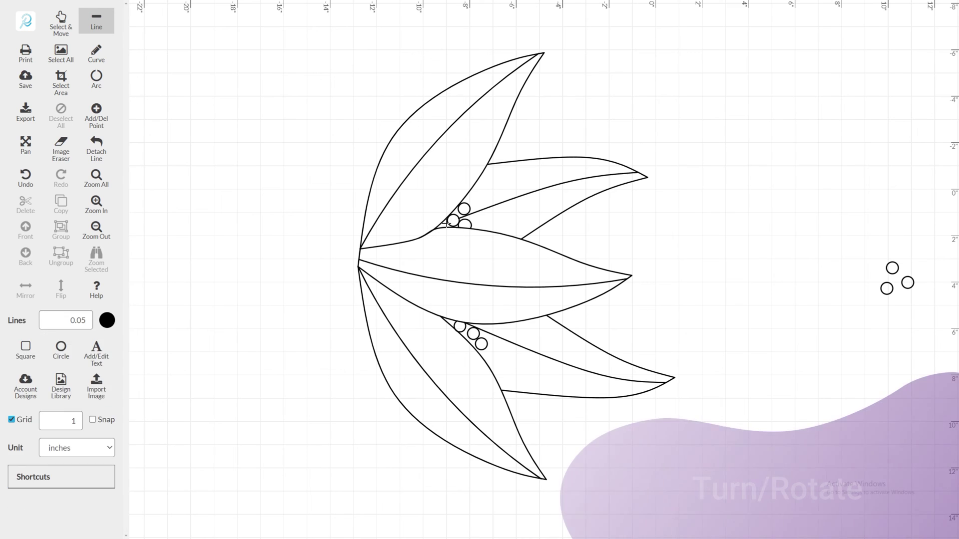
left_click_drag(447, 219, 434, 232)
key("Escape")
scroll(624, 257, "down", 4)
left_click_drag(740, 312, 655, 238)
key("Delete")
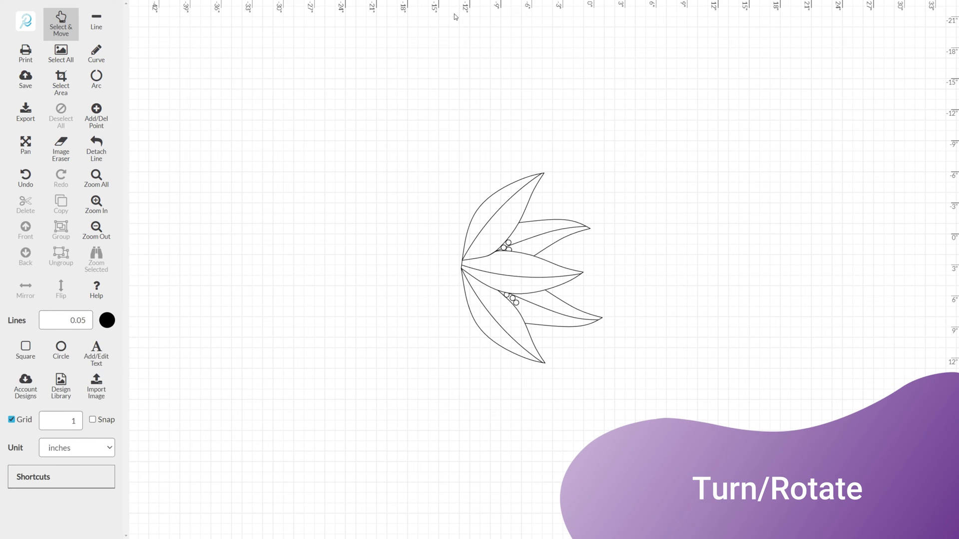
- Rotate the entire drawing counterclockwise in 5-degree turns until the middle leaf points diagonally upward
key("ctrl+a")
left_click(86, 371)
left_click(87, 371)
left_click(87, 371)
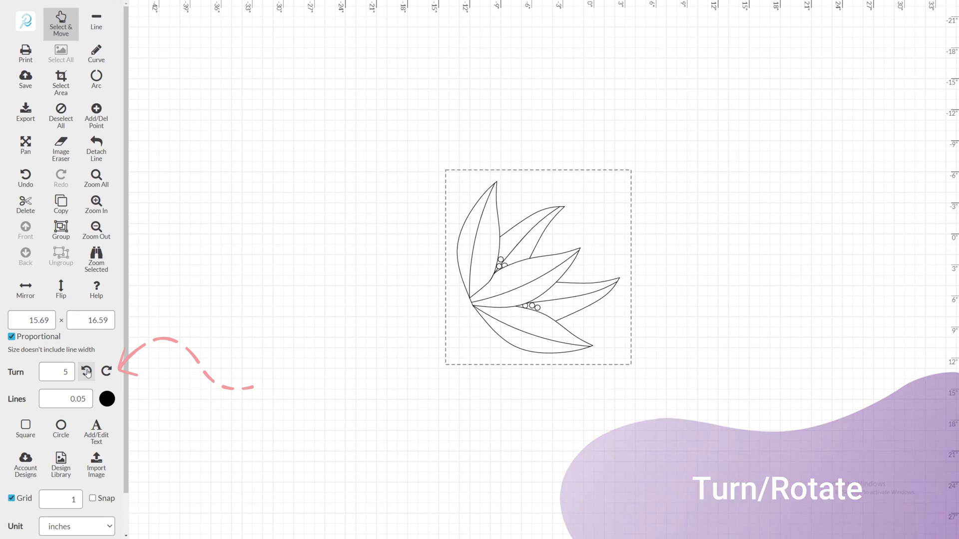
left_click(87, 372)
left_click(86, 372)
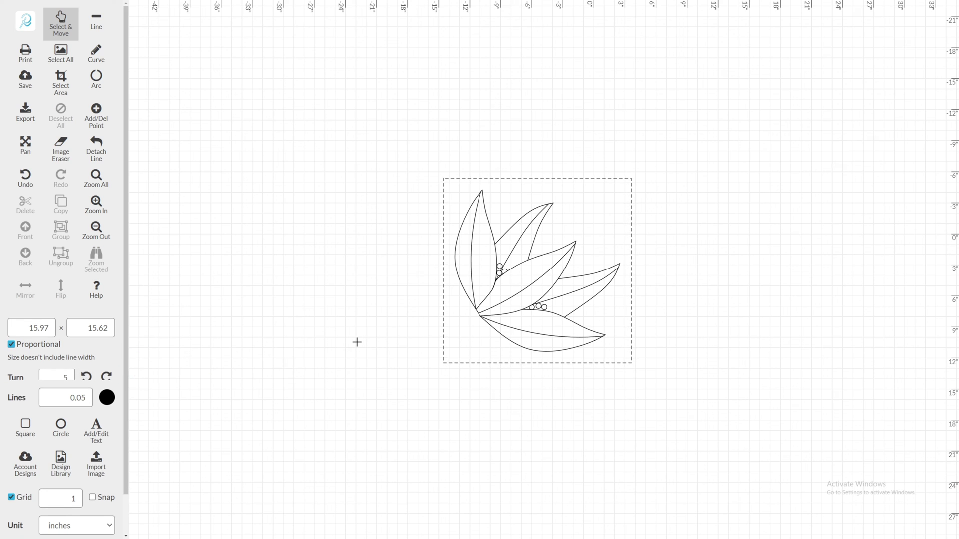
left_click(359, 342)
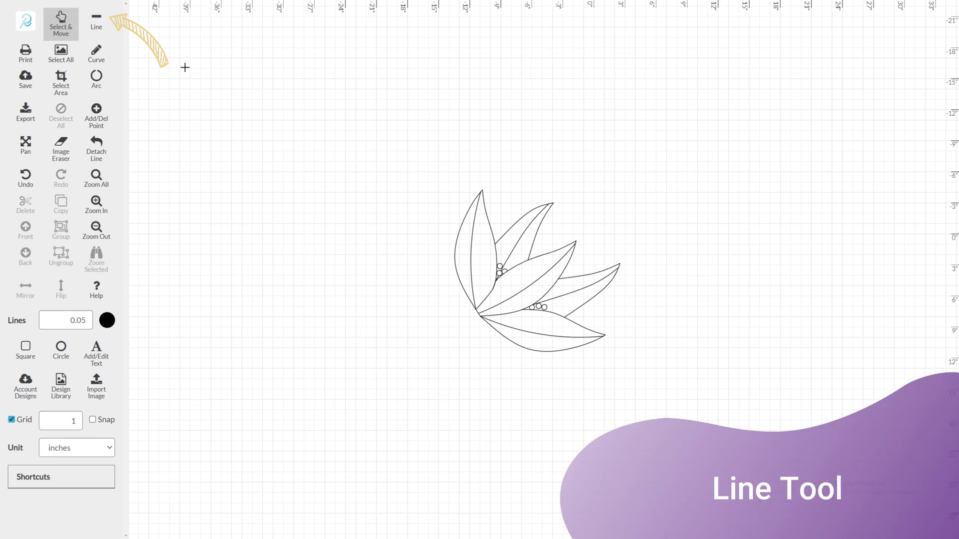
left_click(90, 21)
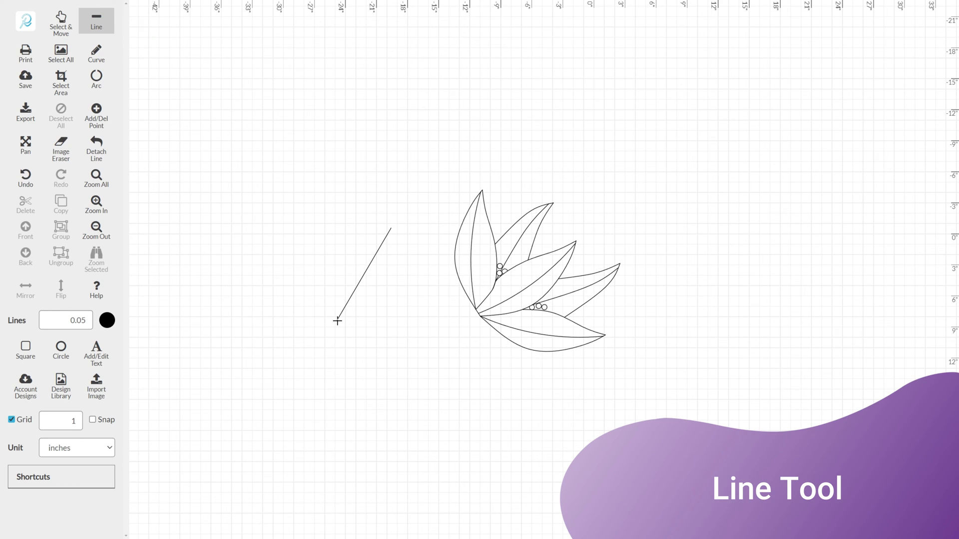
left_click_drag(338, 321, 326, 333)
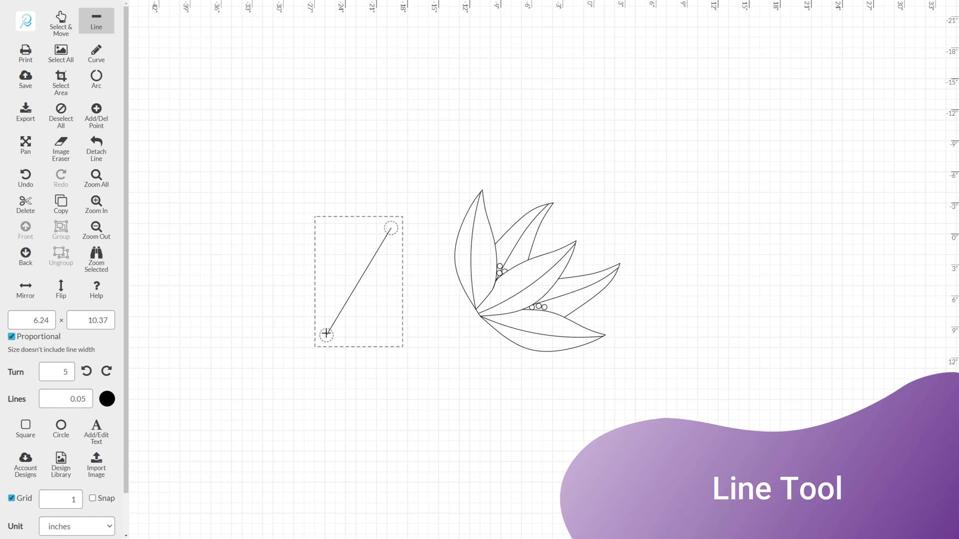
left_click(25, 204)
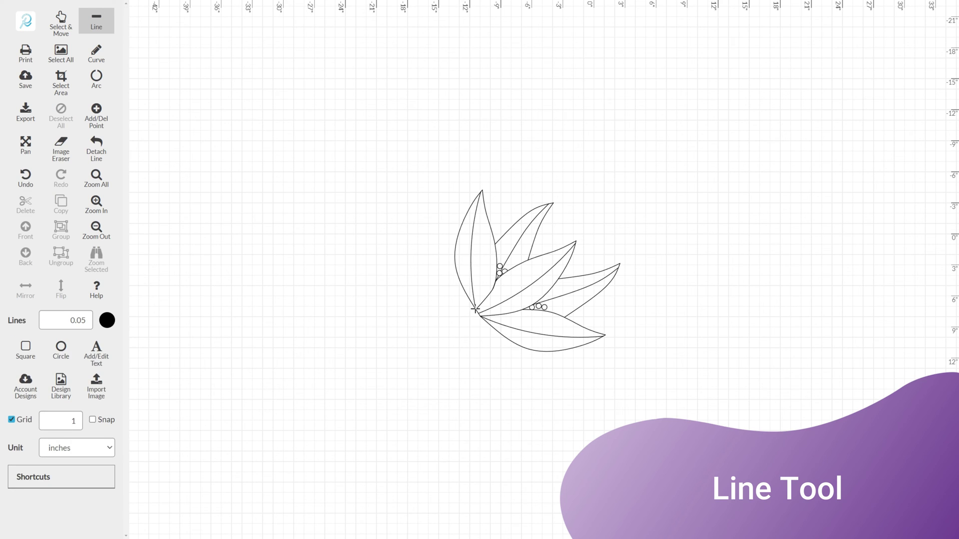
- Draw a straight diagonal stem line spanning about 5.58 by 9.59 inches from the leaves' base and place a parallel copy beside it
left_click_drag(419, 392, 418, 411)
left_click(419, 410)
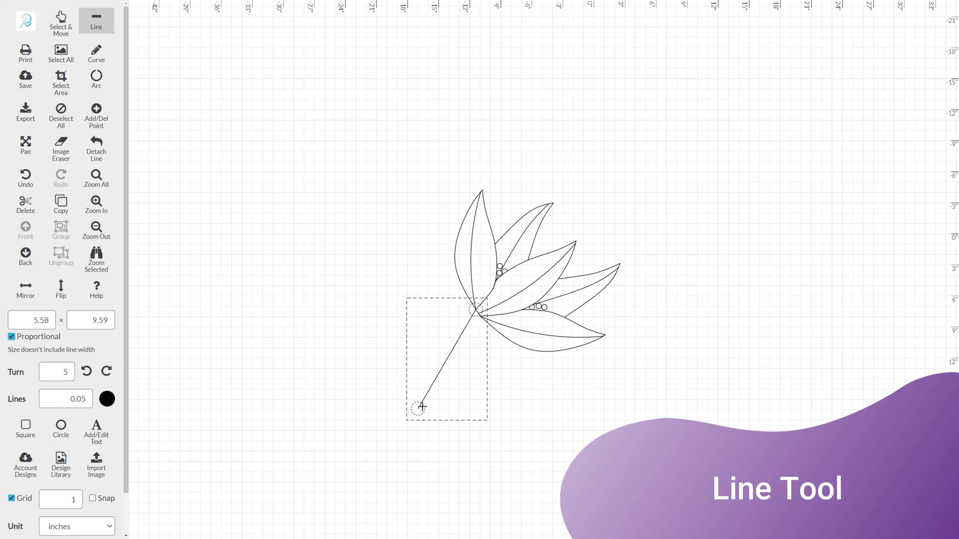
left_click(55, 35)
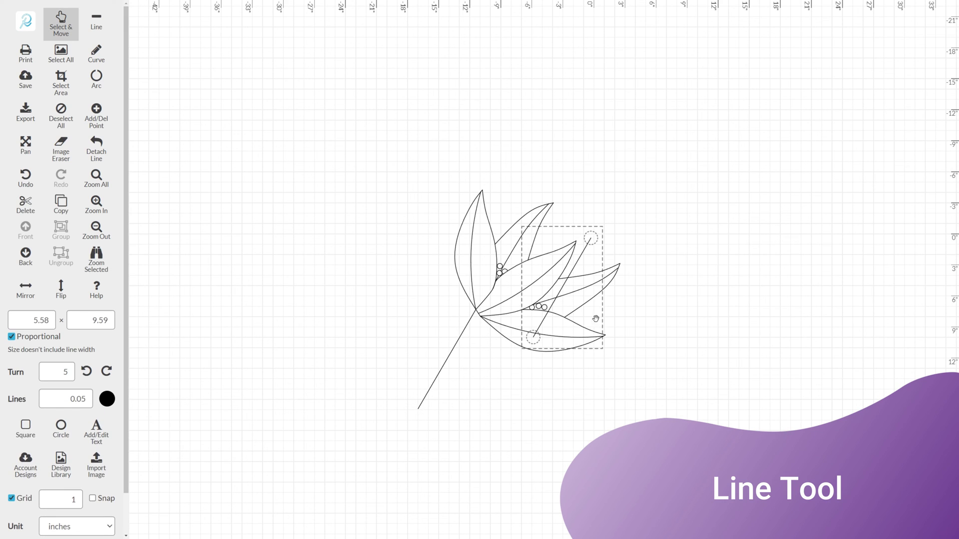
left_click_drag(570, 283, 459, 358)
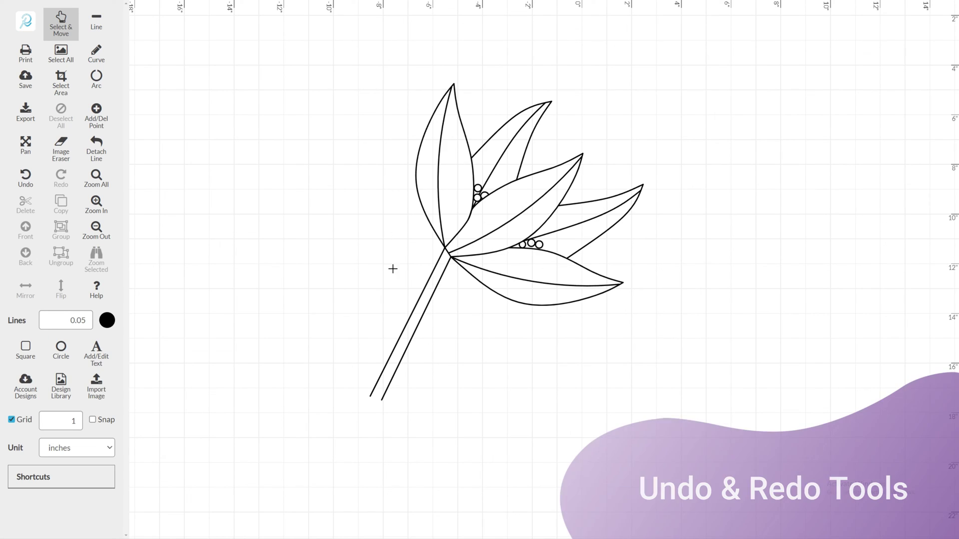
- Undo the second stem line and try the redo function
left_click(429, 304)
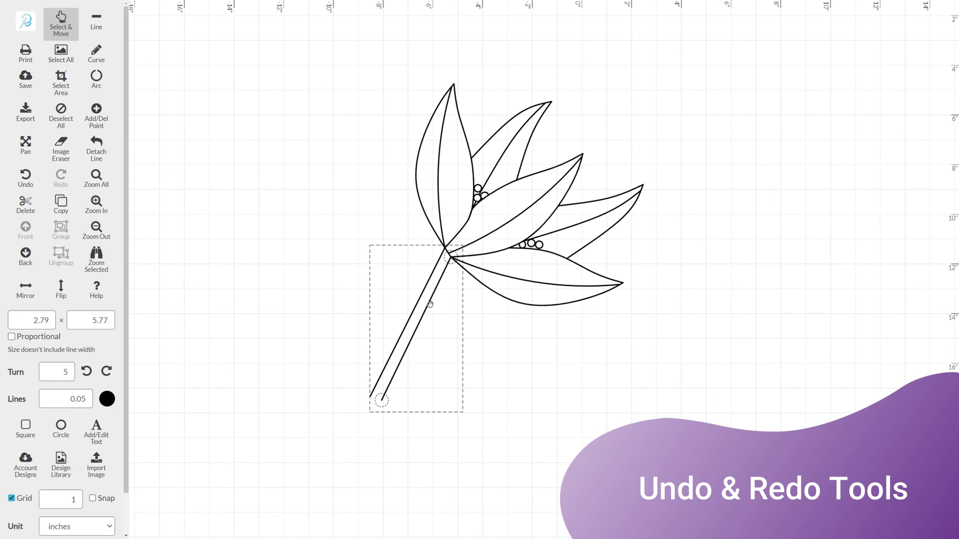
left_click(25, 177)
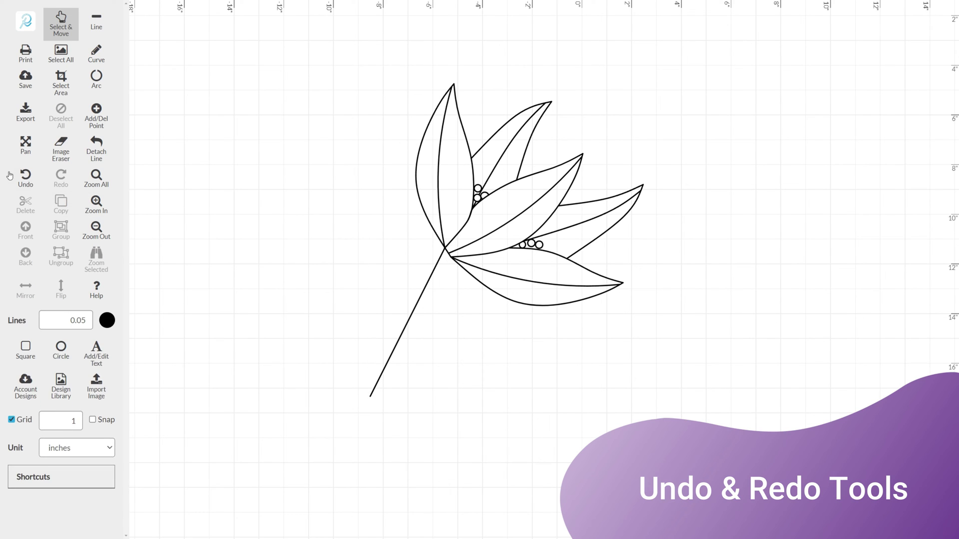
left_click(61, 178)
left_click(72, 186)
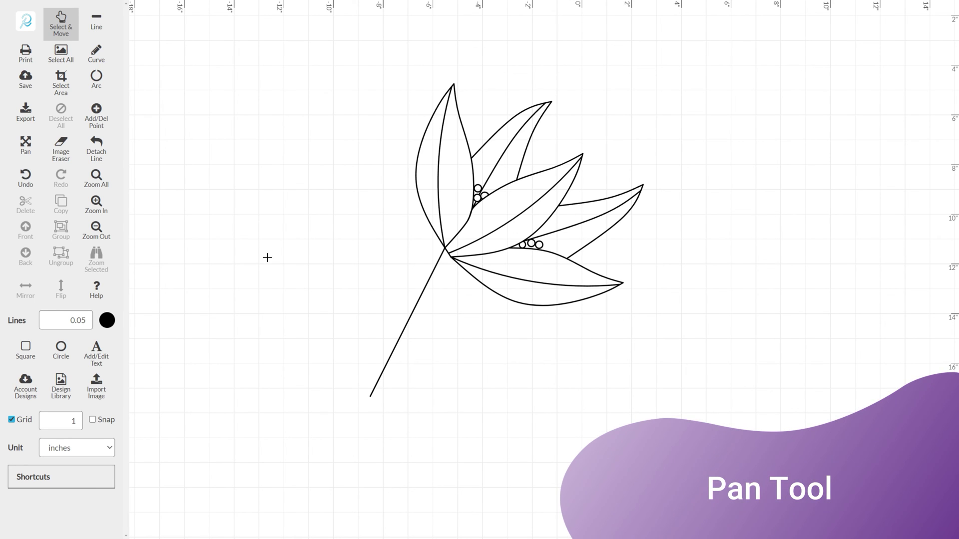
- Delete the remaining straight stem line below the leaves
left_click(25, 145)
mouse_move(456, 280)
left_mouse_down()
mouse_move(451, 272)
mouse_move(471, 278)
mouse_move(445, 283)
left_mouse_up()
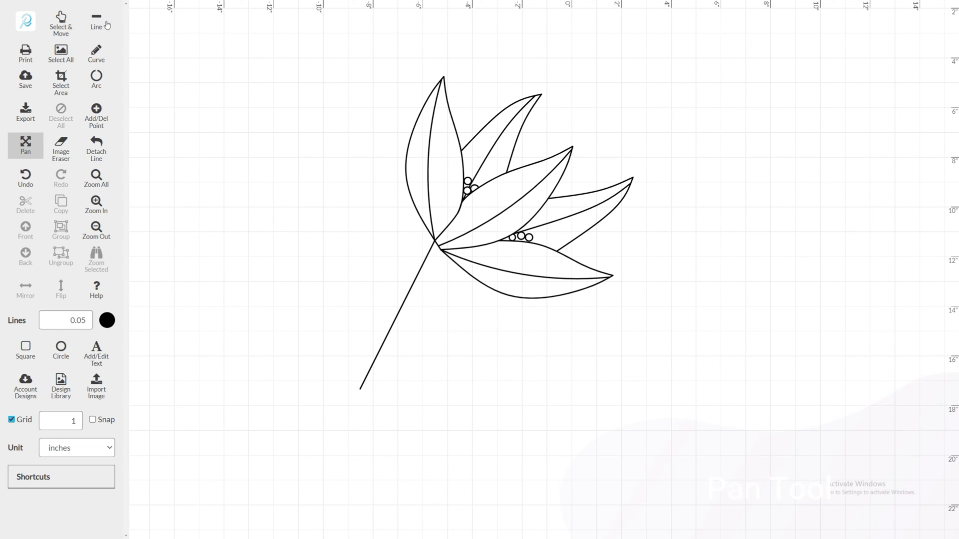
left_click(61, 23)
left_click(403, 300)
key("Delete")
- Draw two near-parallel curves about 5 inches tall, bending down from the leaves' base, as the sides of the stem
left_click(97, 52)
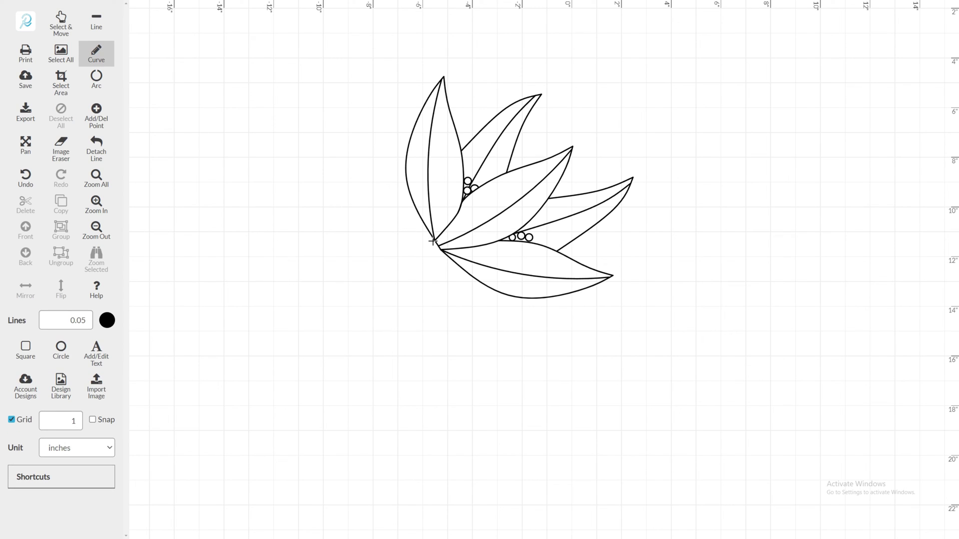
left_click(391, 299)
left_click(388, 370)
key("Escape")
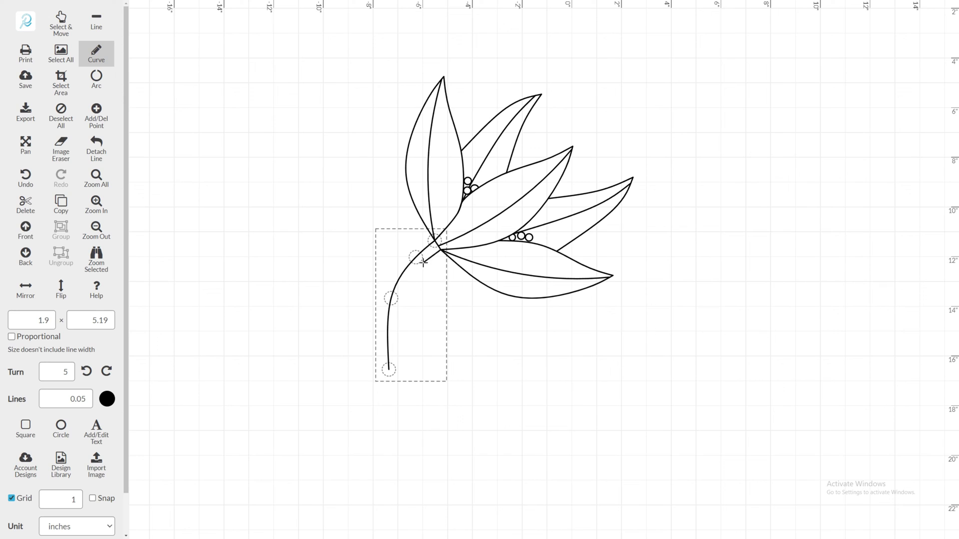
double_click(400, 371)
- Close the stem's lower end with a straight line and adjust the lower points of the stem's inner curve to meet it
left_click(96, 21)
left_click(389, 370)
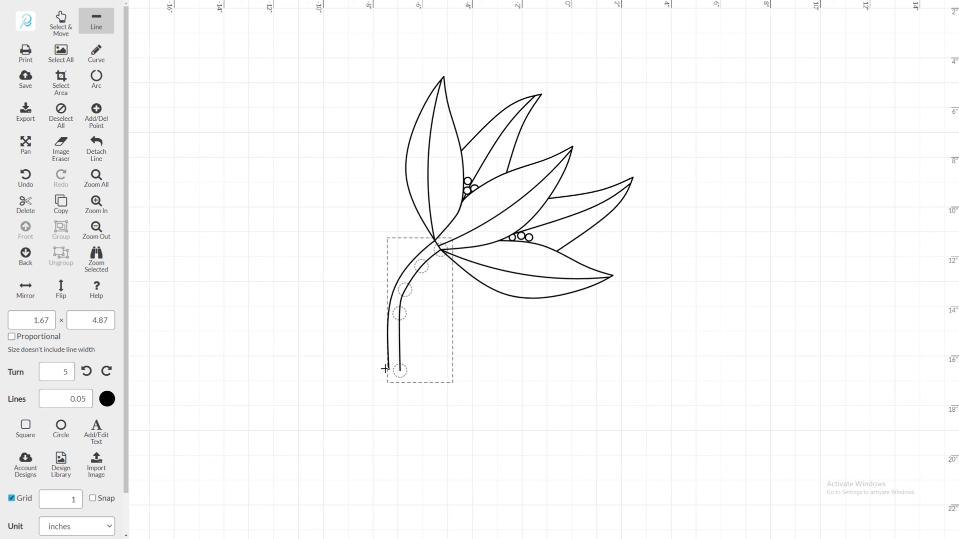
left_click(400, 371)
left_click(61, 22)
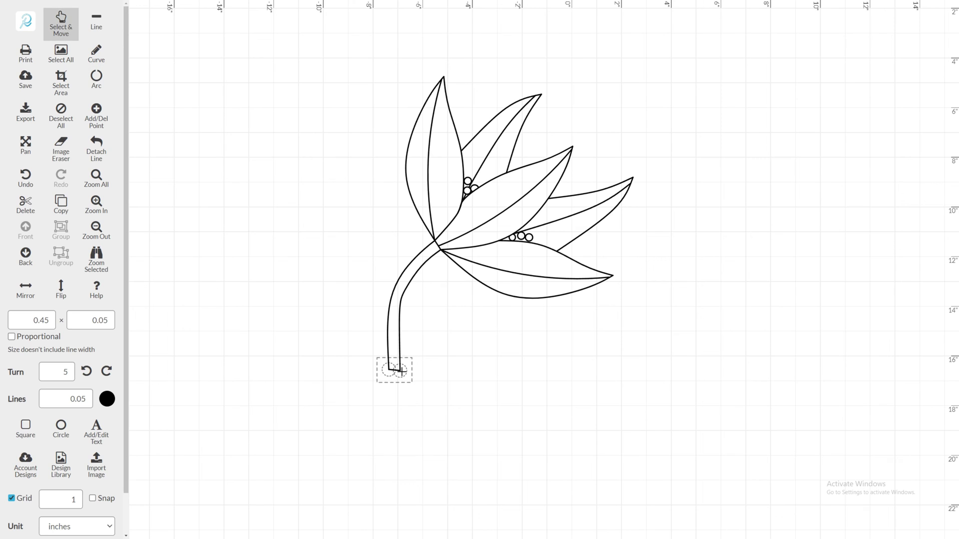
left_click(396, 338)
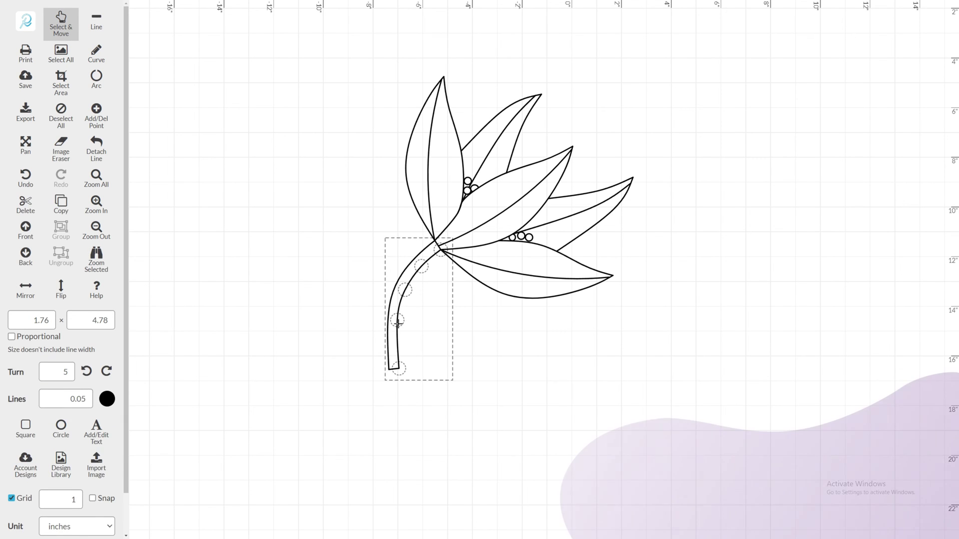
left_click(579, 348)
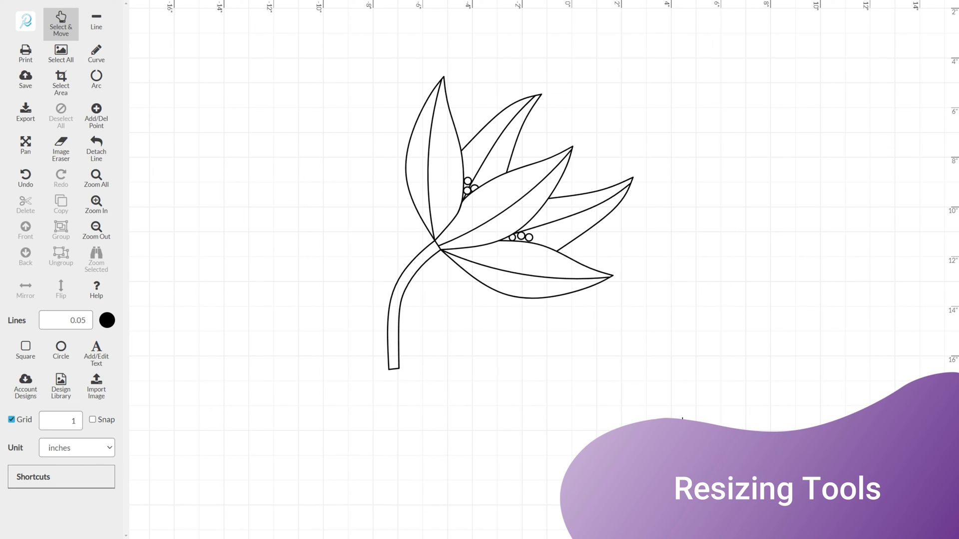
- Select the entire flower drawing and scale it down to about 8.09 by 9.66 inches
left_click_drag(682, 419, 338, 66)
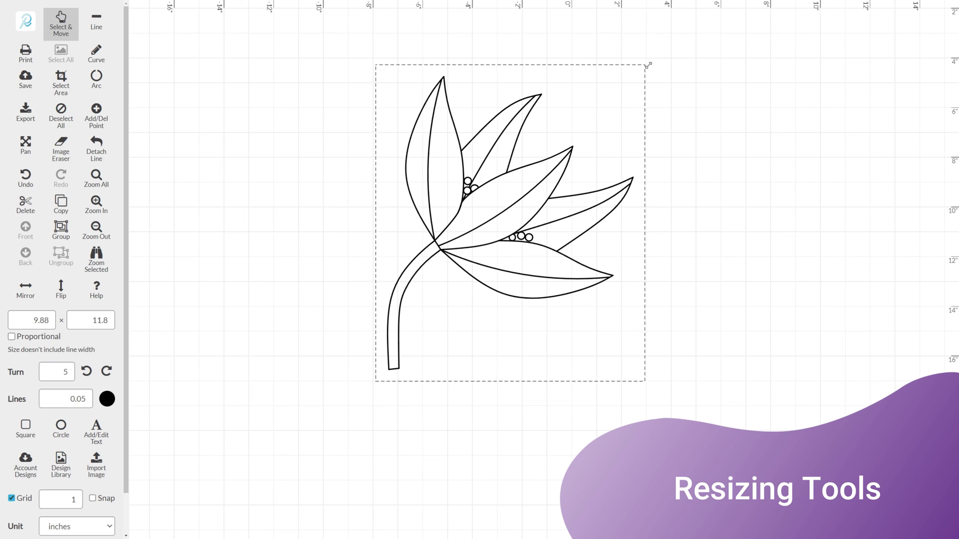
left_click_drag(646, 64, 598, 105)
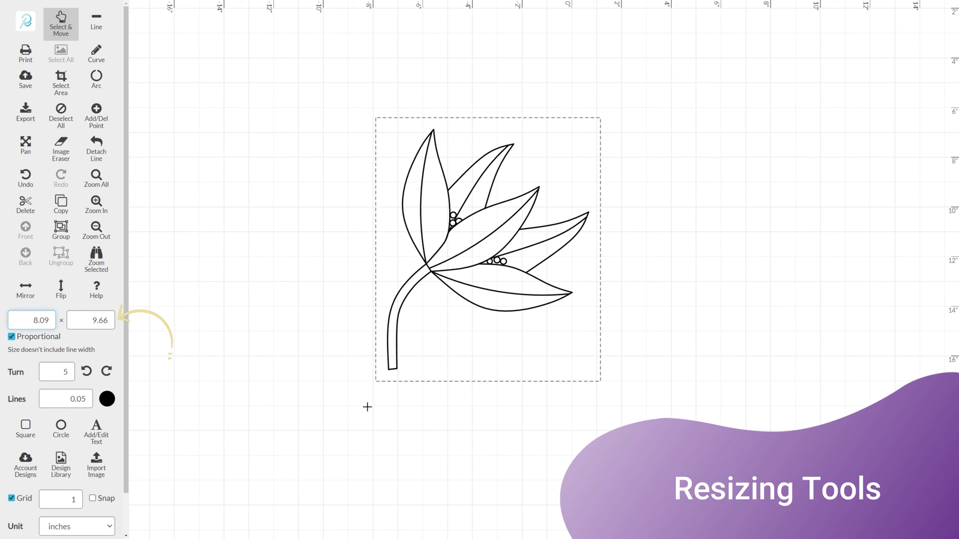
- Scale the flower up to about 8.63 by 10.31 inches, and set its width to 10 inches with proportions kept
left_click_drag(377, 383, 363, 397)
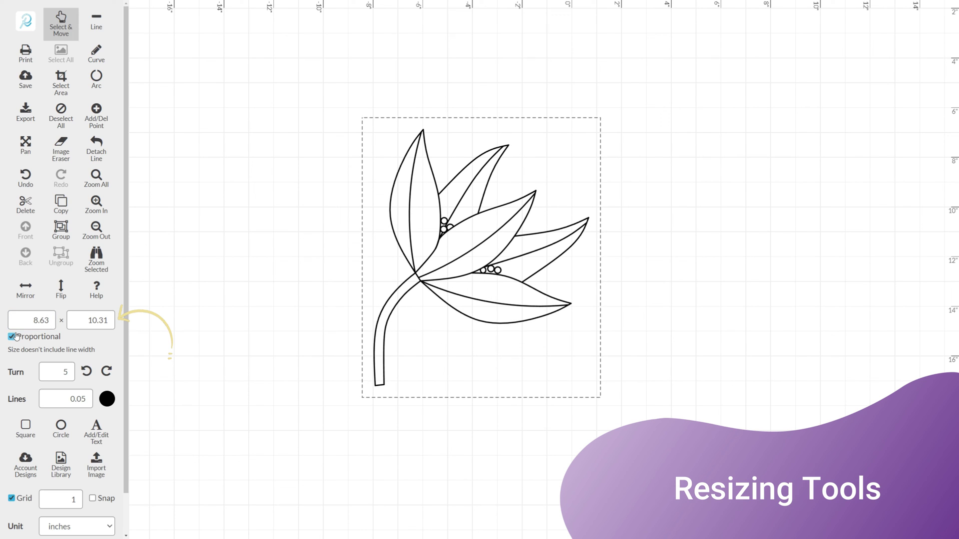
left_click(36, 326)
key("BackSpace")
key("BackSpace")
key("BackSpace")
key("BackSpace")
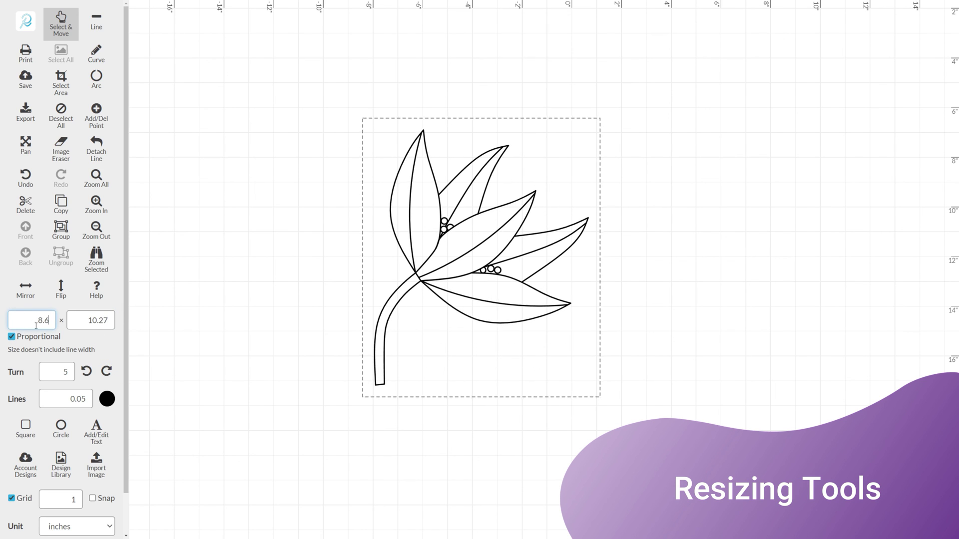
type("10")
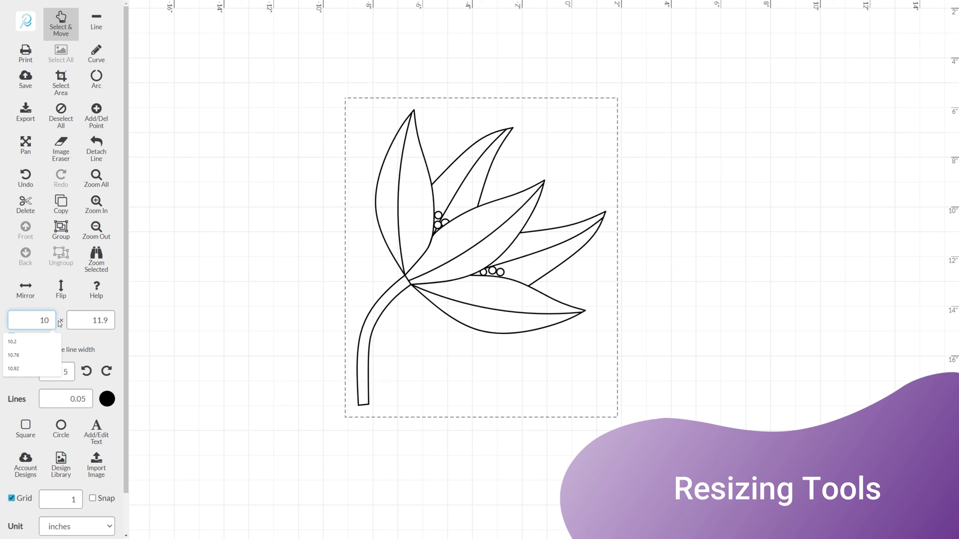
- Set the selected flower's width to 6 inches with proportional sizing kept on
key("BackSpace")
key("BackSpace")
type("6")
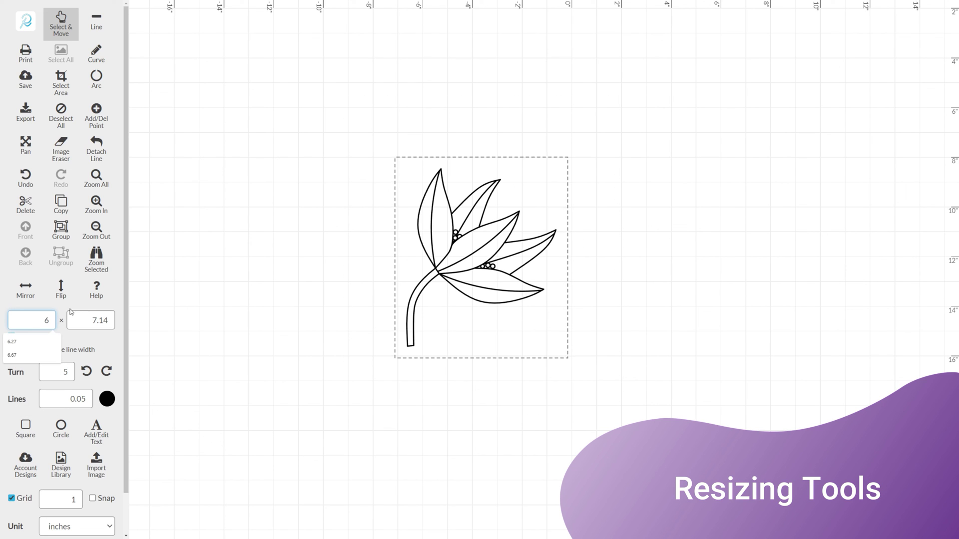
- Turn off proportional sizing and shrink the flower's height and width separately to about 5.37 by 6.82 inches
left_click(8, 349)
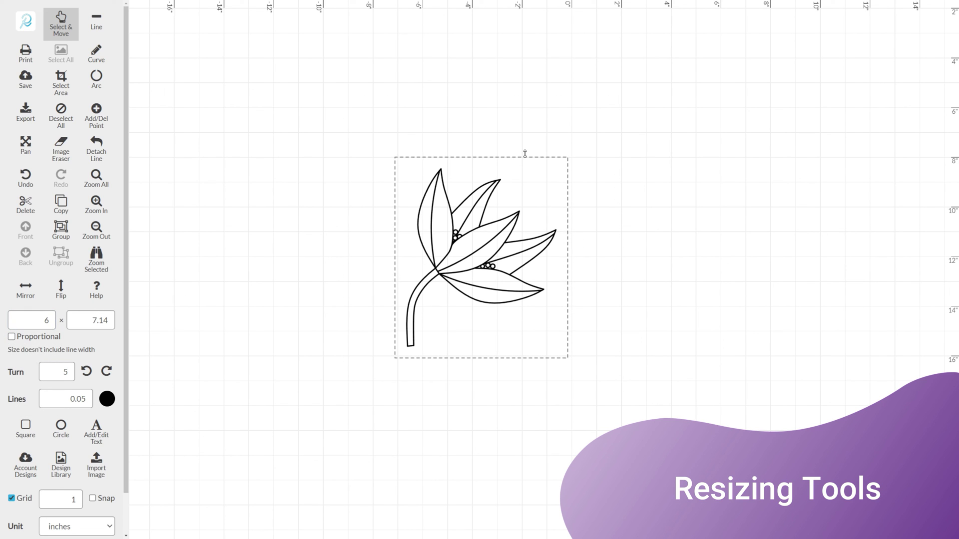
left_click_drag(525, 154, 525, 161)
left_click_drag(570, 232, 554, 232)
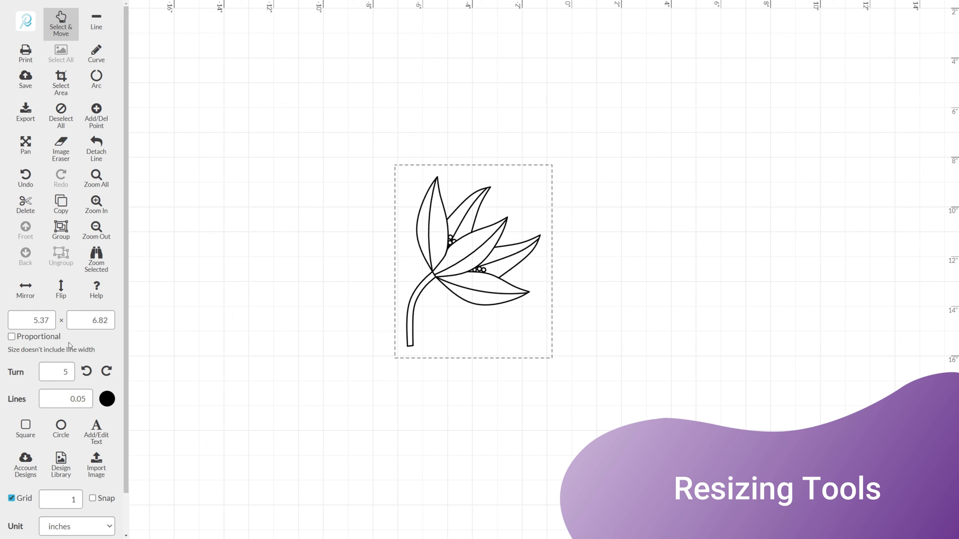
- Undo the last two non-proportional resizes of the flower
left_click(26, 177)
left_click(25, 177)
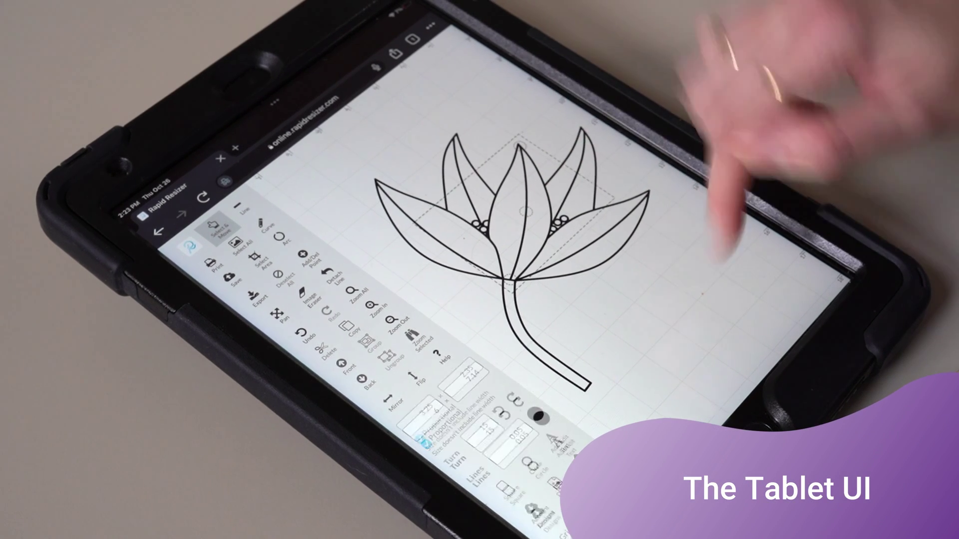
- In the tablet version, draw a curve across the empty area above the flower's leaves with the Curve tool
scroll(529, 215, "up", 5)
scroll(550, 209, "down", 2)
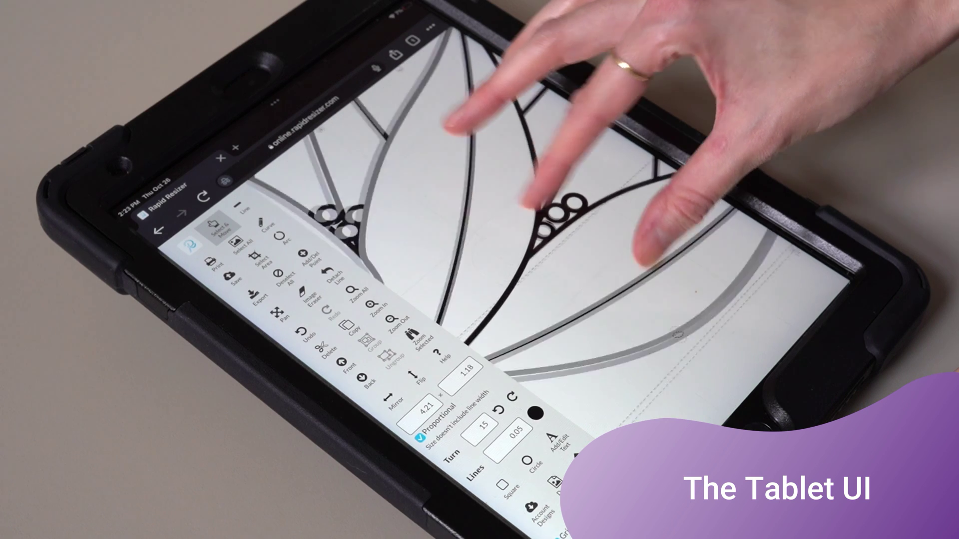
scroll(549, 225, "down", 6)
scroll(549, 224, "up", 1)
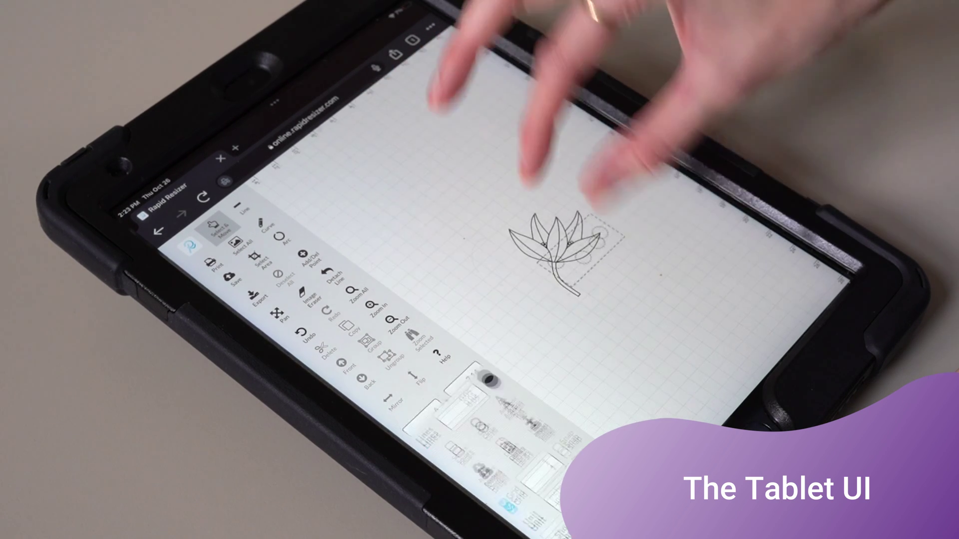
scroll(529, 240, "up", 5)
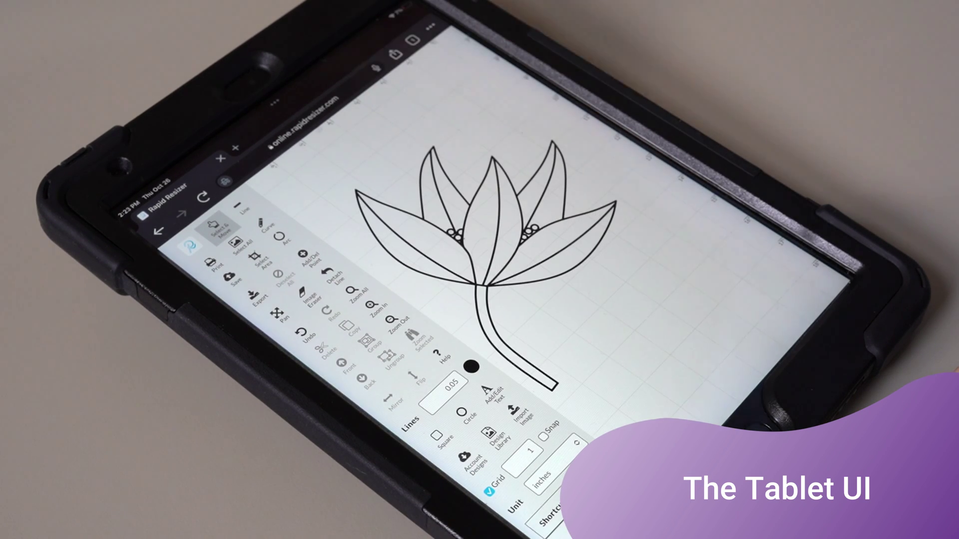
left_click(261, 223)
mouse_move(310, 154)
left_mouse_down()
mouse_move(340, 163)
mouse_move(379, 115)
mouse_move(482, 118)
left_mouse_up()
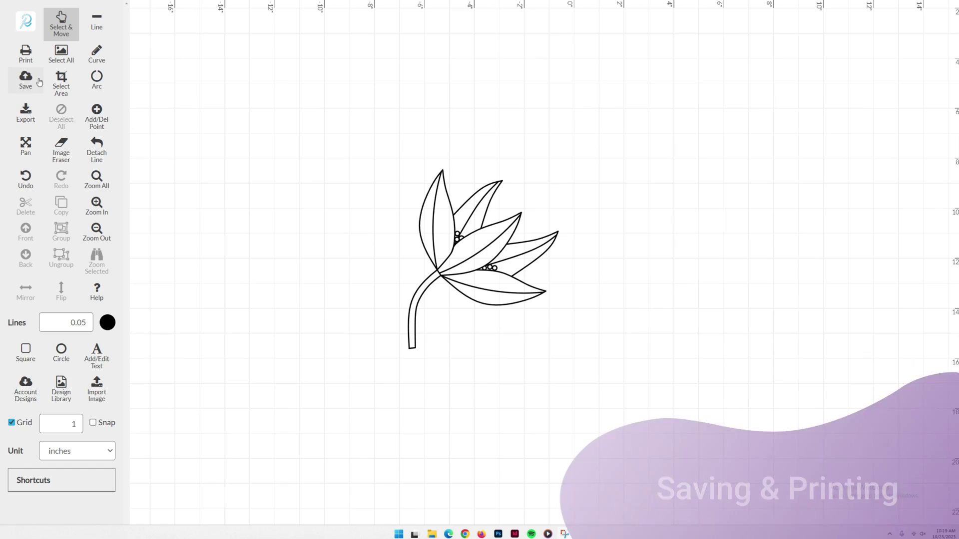
- Save the flower design under the title "New flower" and open it for printing and resizing
left_click(31, 80)
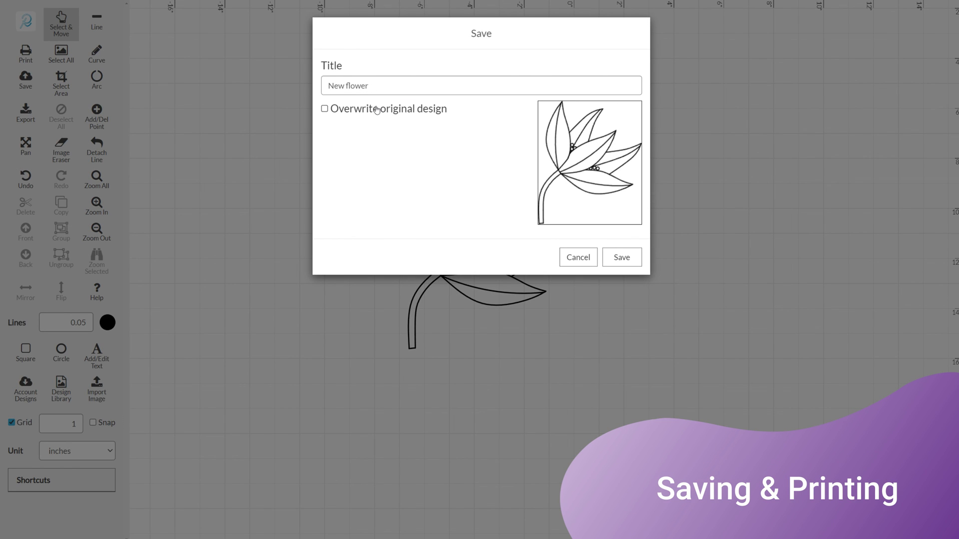
left_click(621, 269)
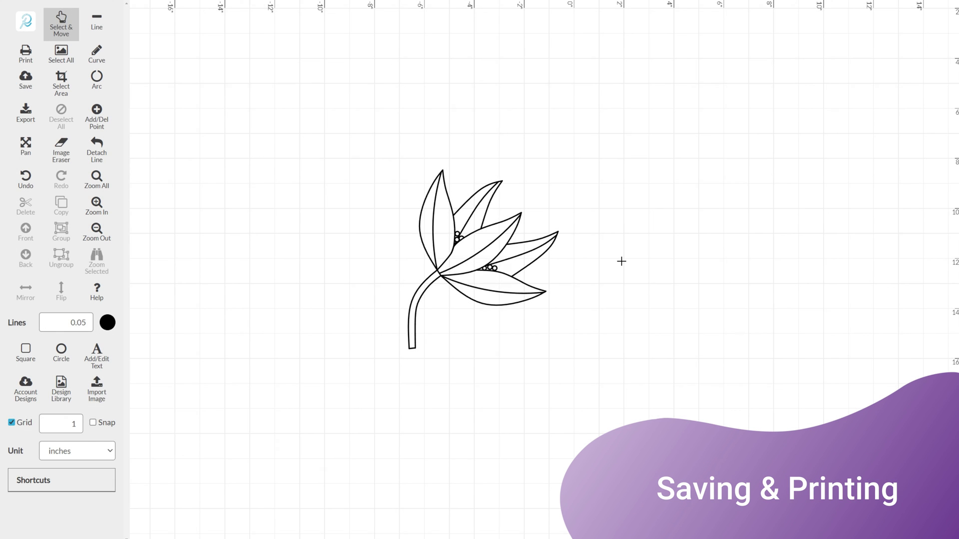
left_click(22, 55)
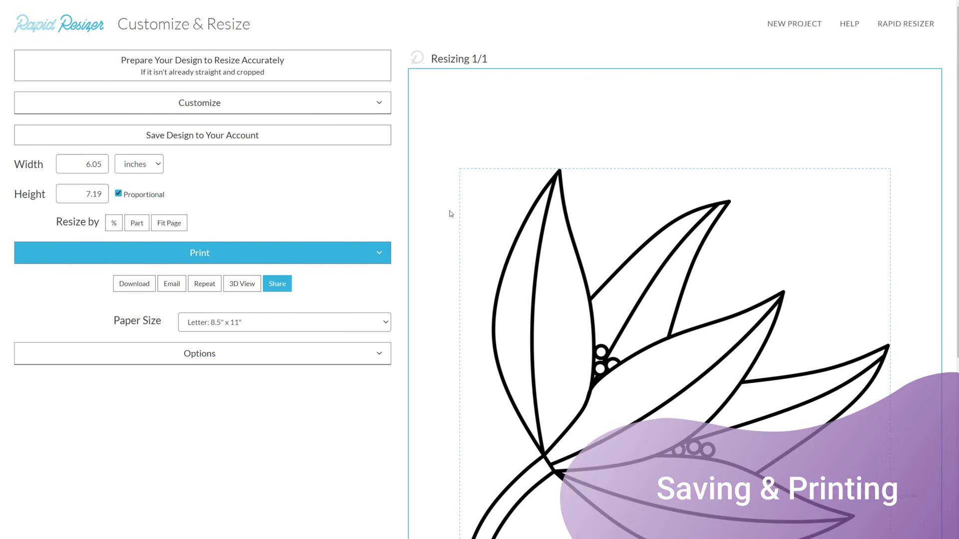